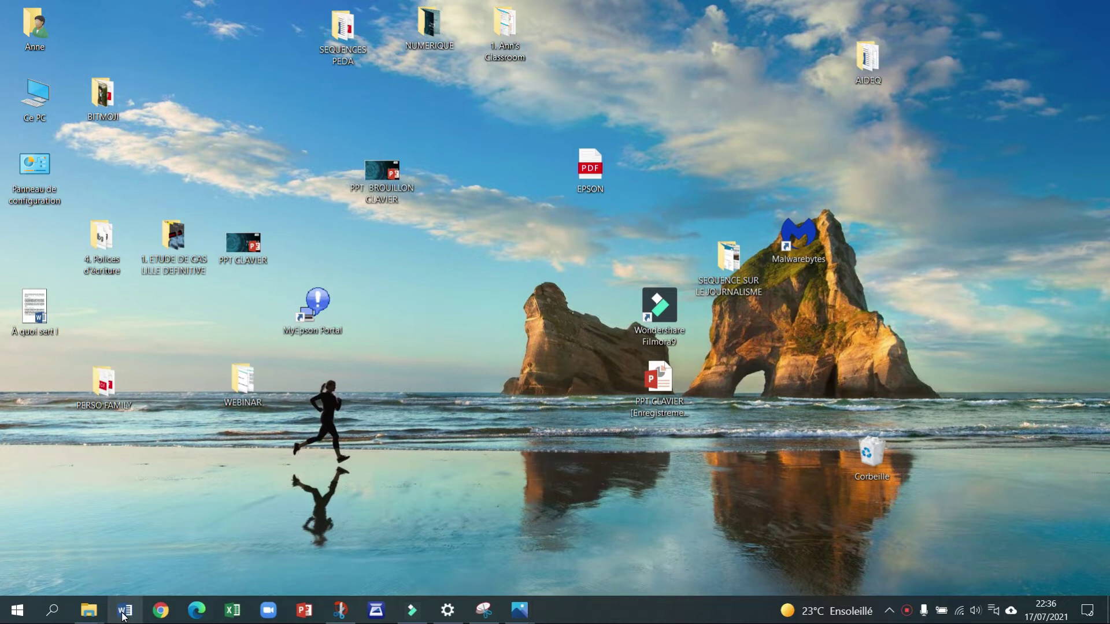
# - Open Word with a blank document and set the font size to 28
pyautogui.click(124, 611)
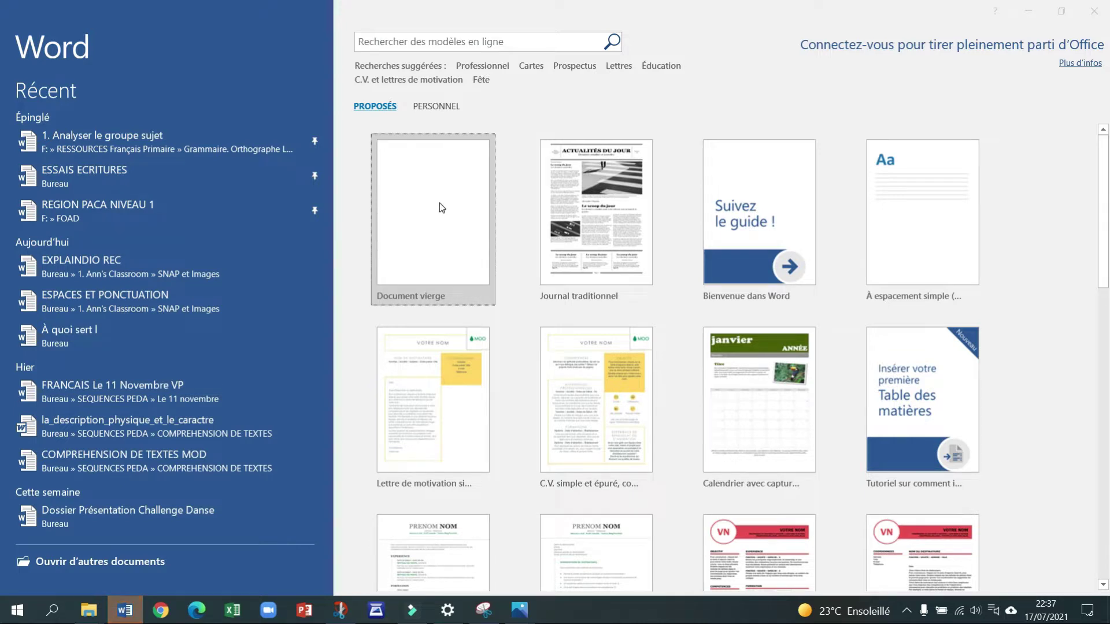
pyautogui.click(440, 203)
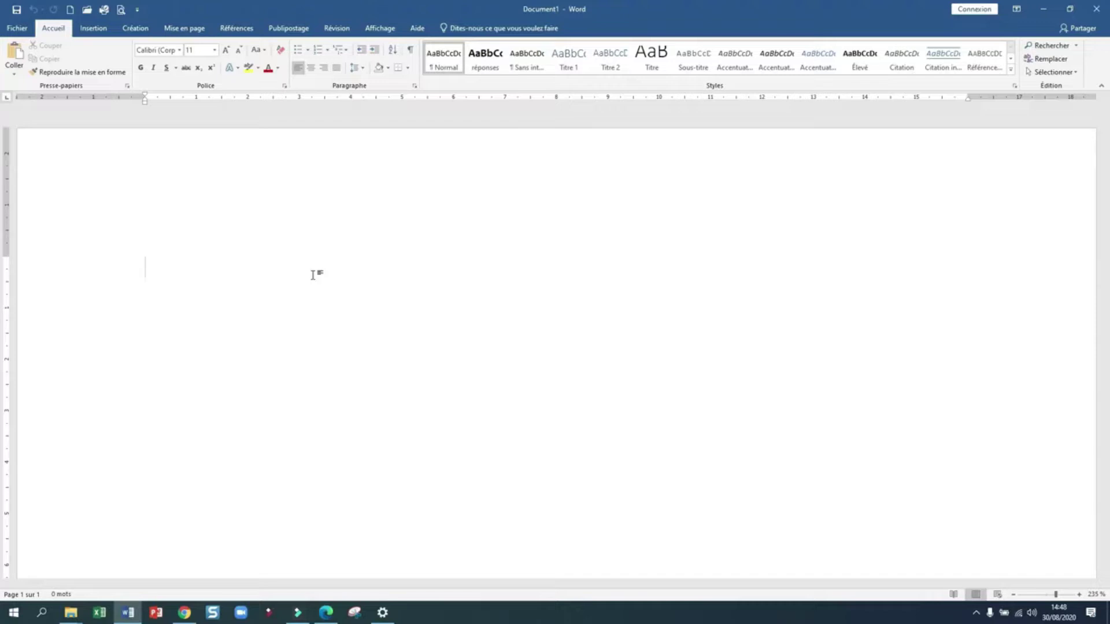
pyautogui.click(214, 50)
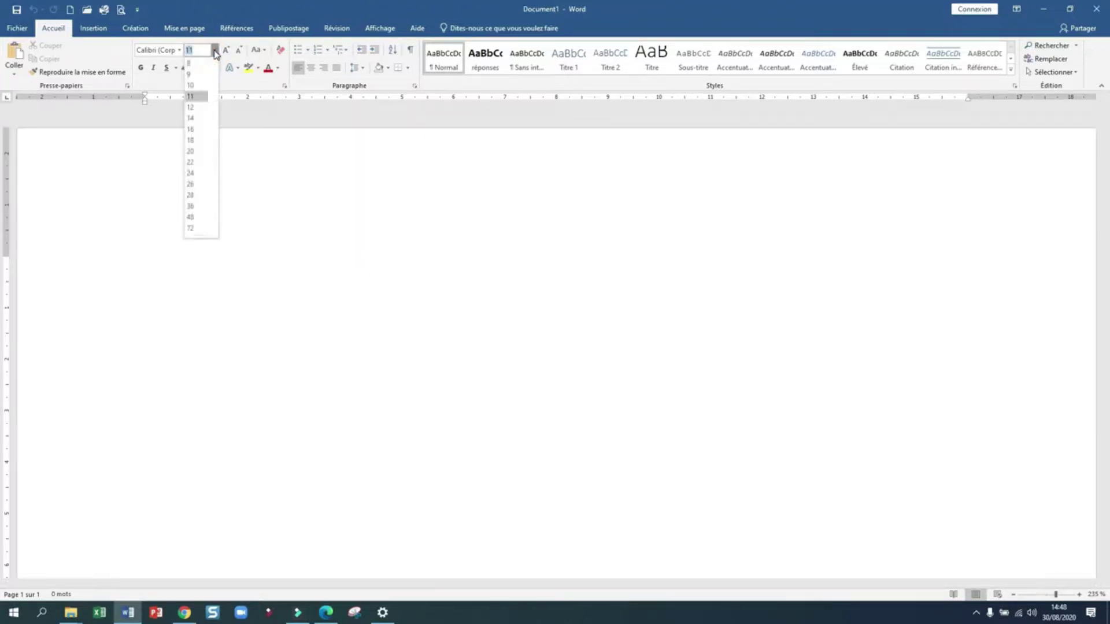
pyautogui.click(200, 196)
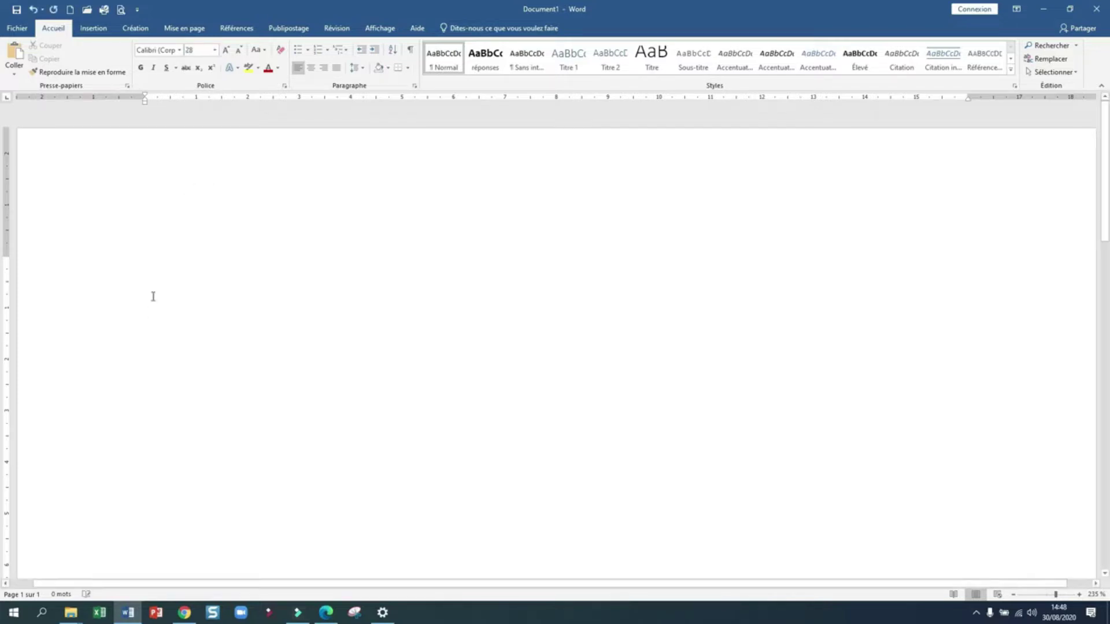
# - Generate five paragraphs of sample text of five sentences each with the formula =rand(5,5)
pyautogui.press('capslock')
pyautogui.write('=rand')
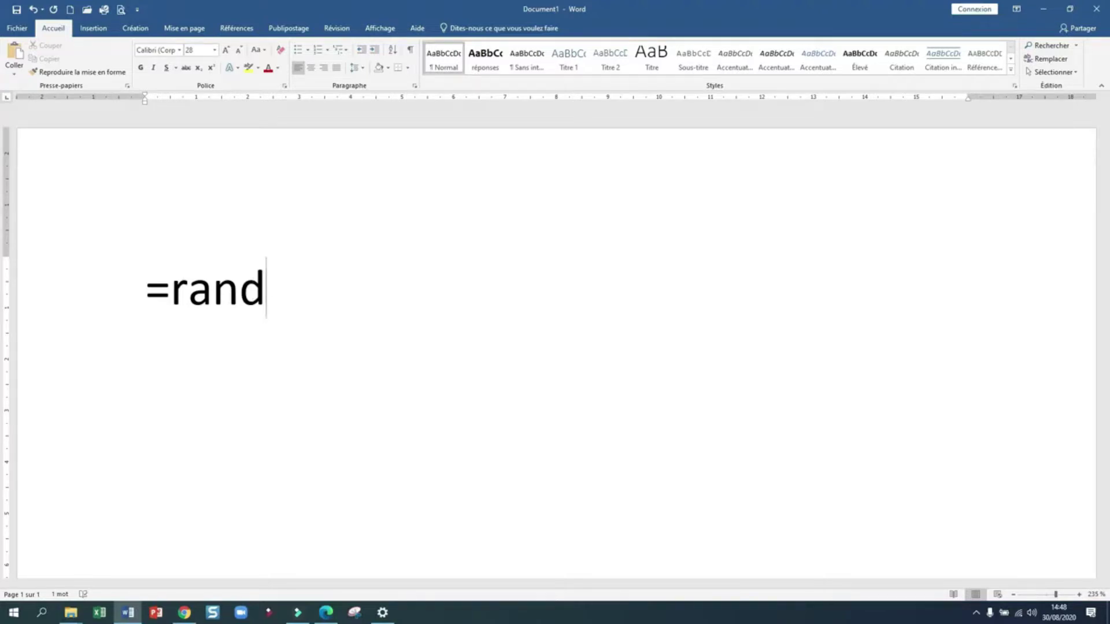
pyautogui.write('(5,')
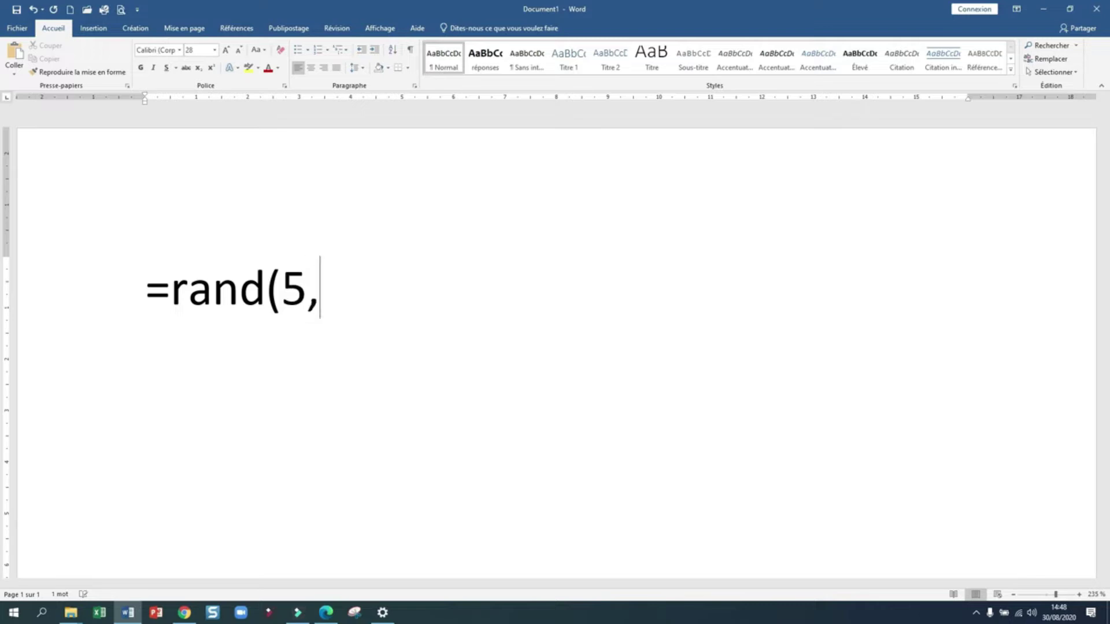
pyautogui.write('5)')
pyautogui.press('Return')
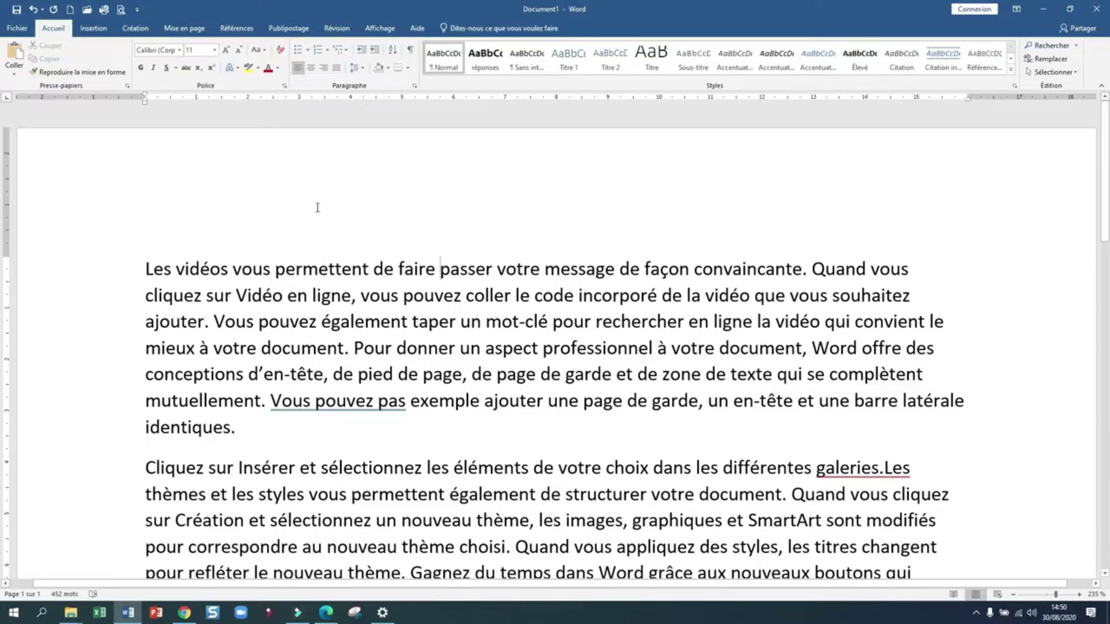
# - Select the whole word "permettent" in the first line, and after it the whole word "message"
pyautogui.click(319, 268)
pyautogui.click(319, 269)
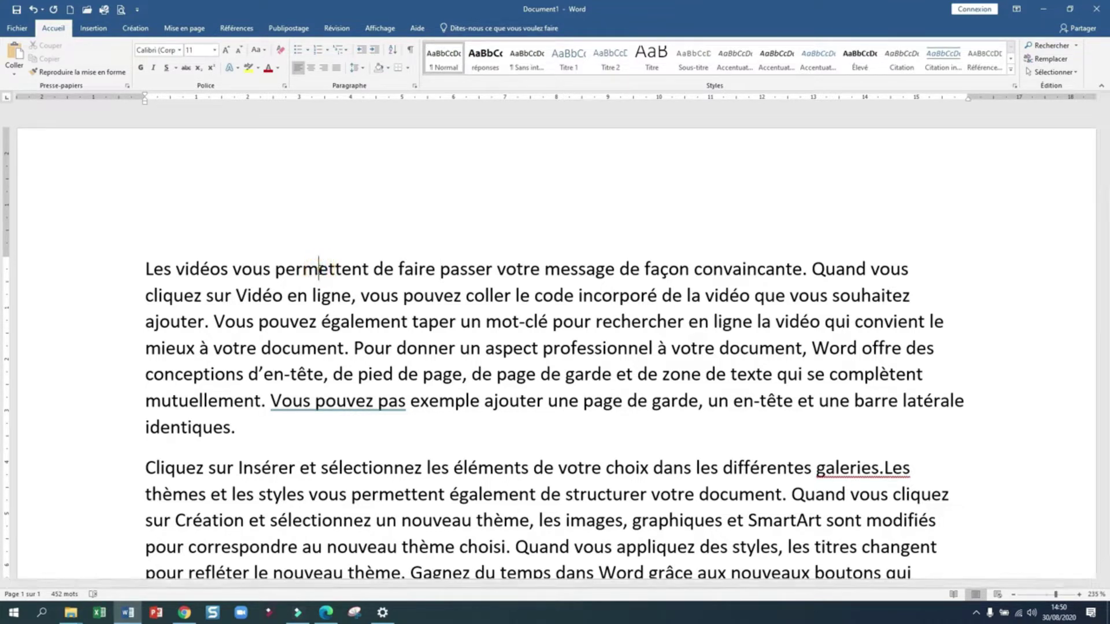
pyautogui.doubleClick(322, 270)
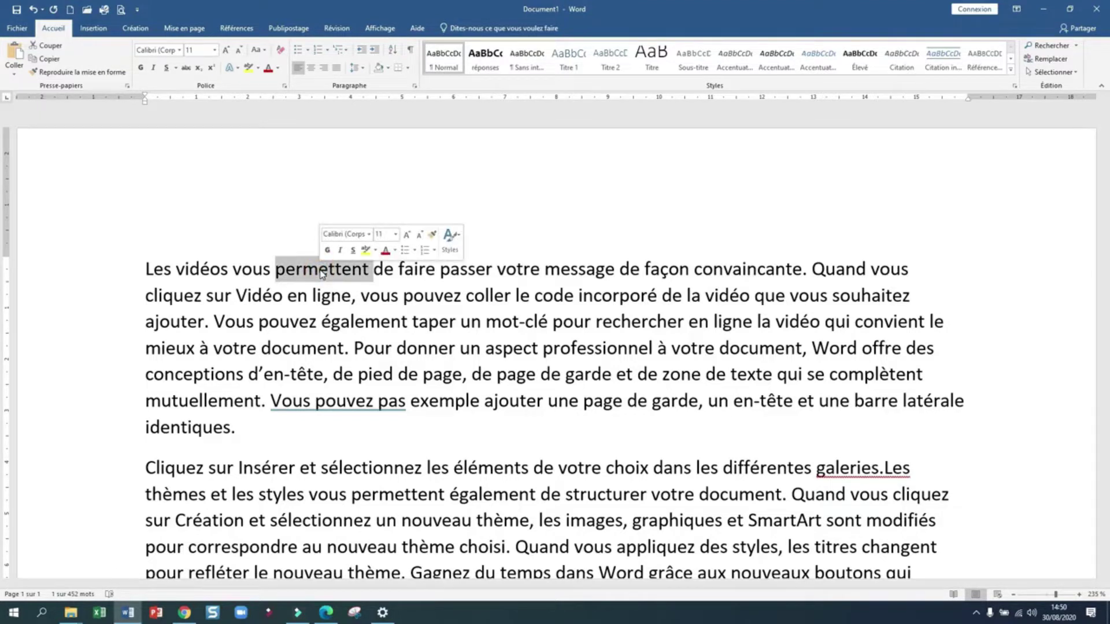
pyautogui.click(585, 268)
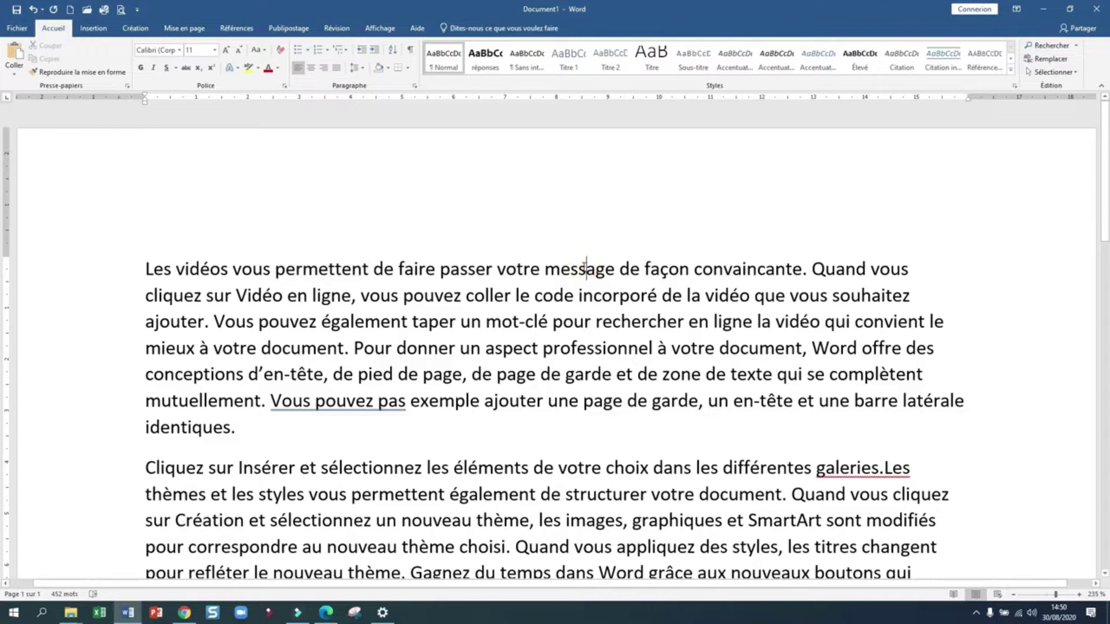
pyautogui.doubleClick(585, 269)
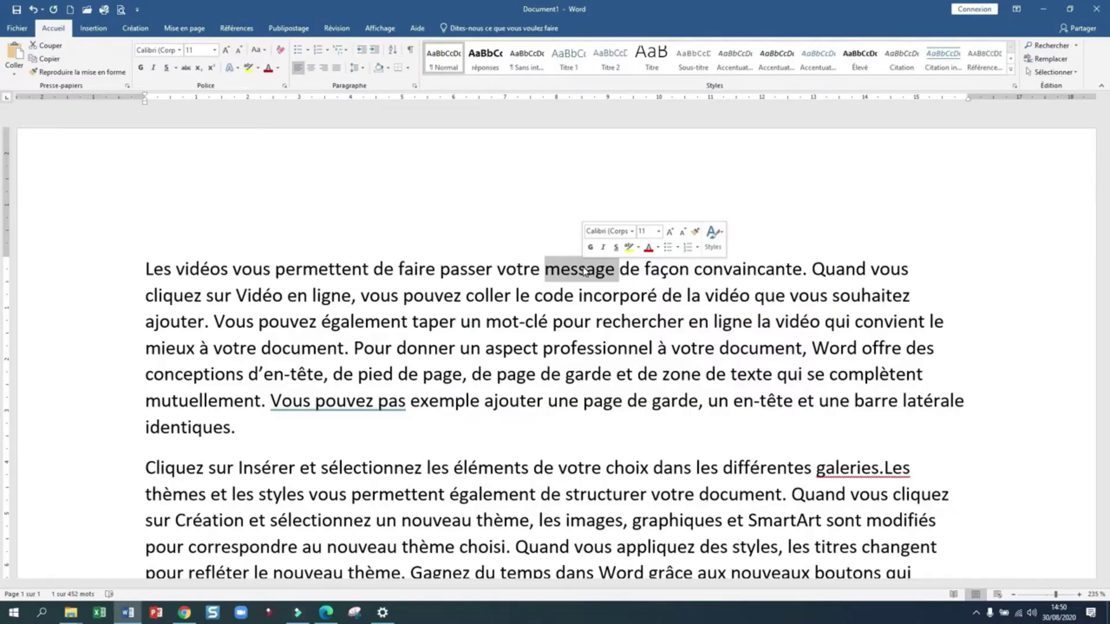
# - Reselect the word "permettent", select "message" from its first to its last letter, and return the selection to "permettent"
pyautogui.click(323, 272)
pyautogui.doubleClick(324, 272)
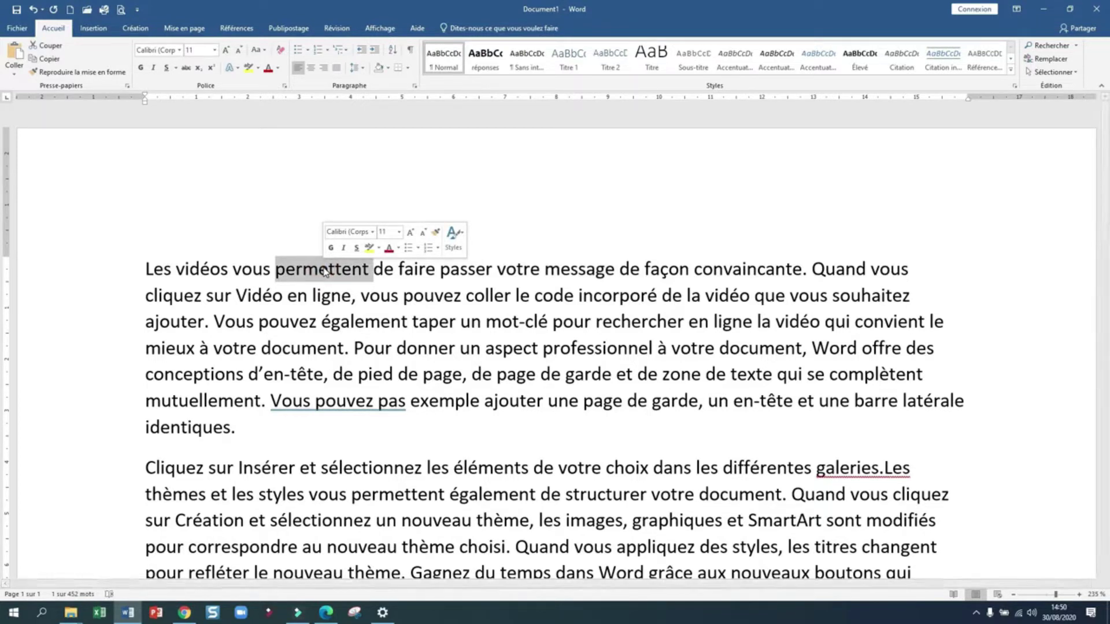
pyautogui.click(546, 270)
pyautogui.click(546, 269)
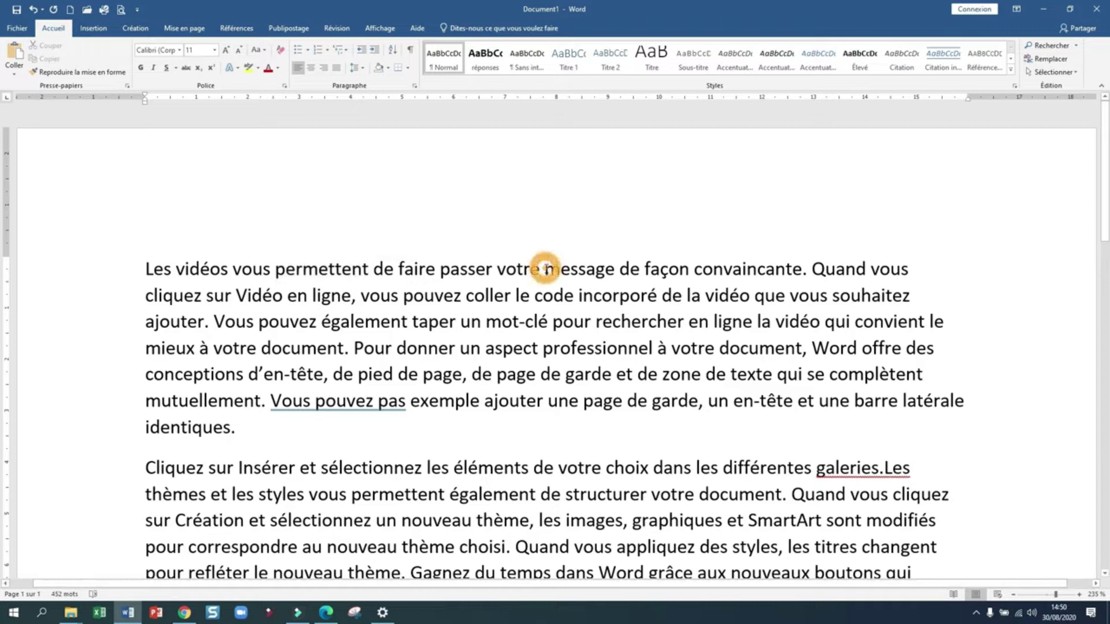
pyautogui.moveTo(546, 269); pyautogui.dragTo(615, 283)
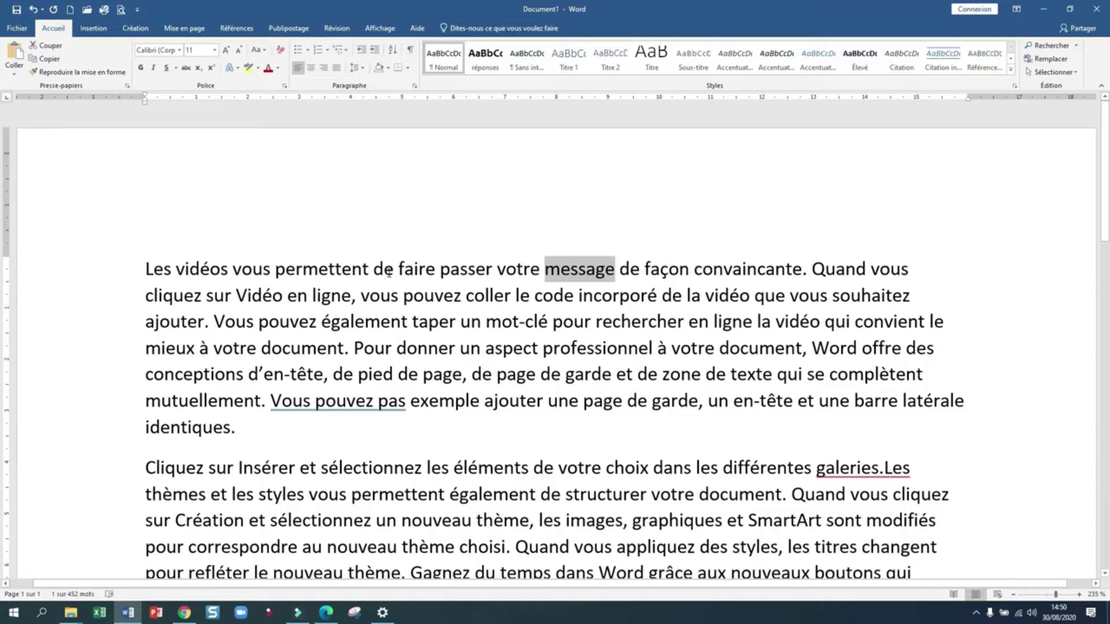
pyautogui.click(328, 266)
pyautogui.doubleClick(329, 267)
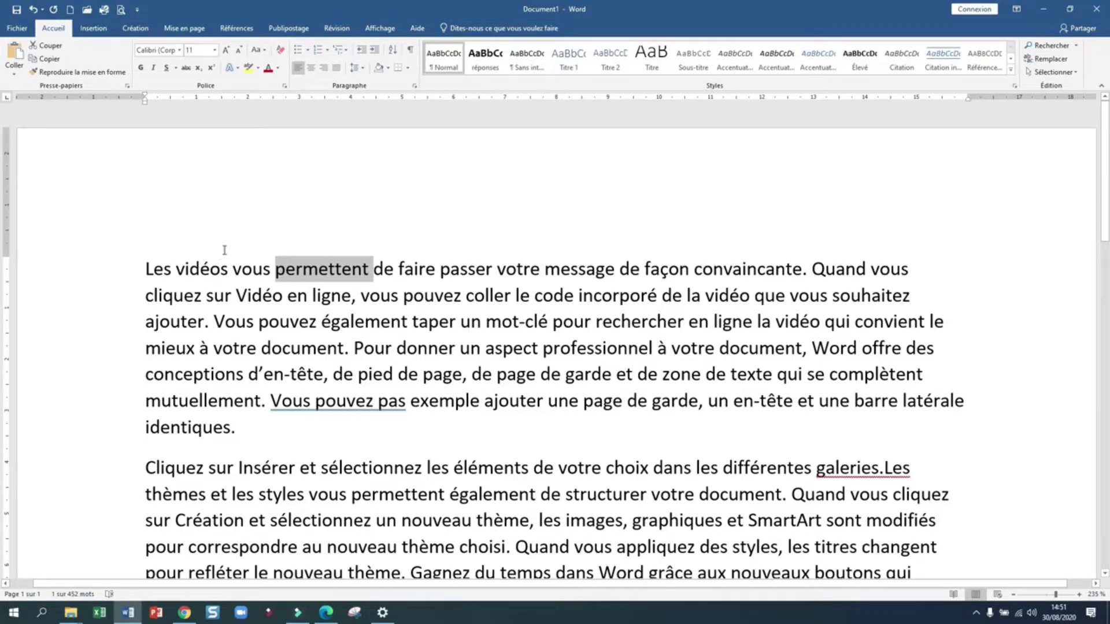
# - Select single full lines one after another: the first line, the second paragraph's opening line, and the first paragraph's fourth line
pyautogui.click(116, 274)
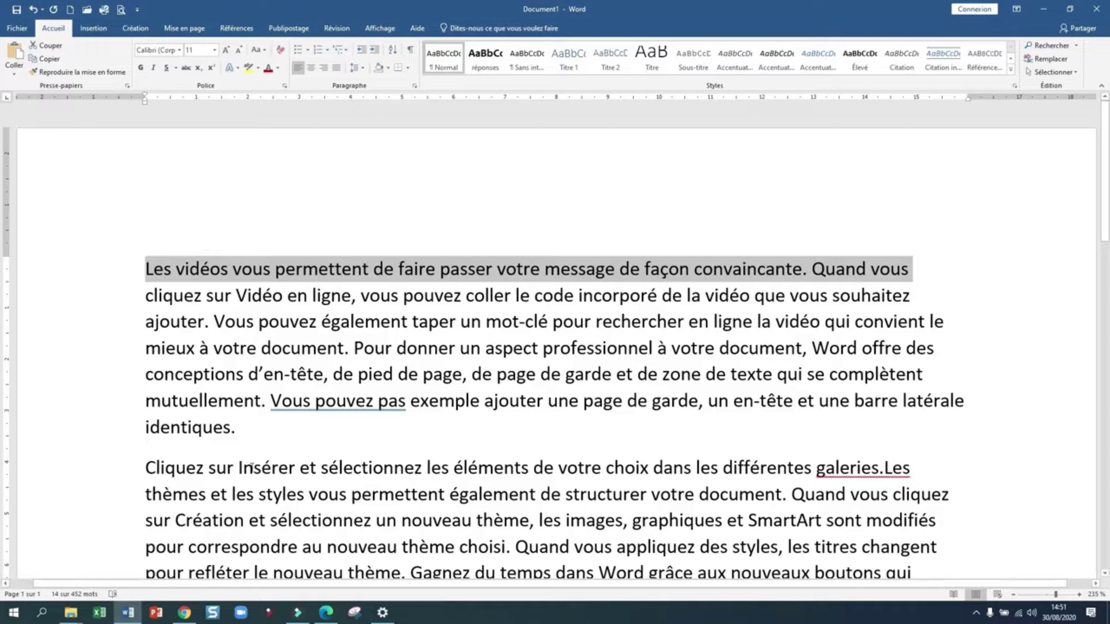
pyautogui.click(103, 473)
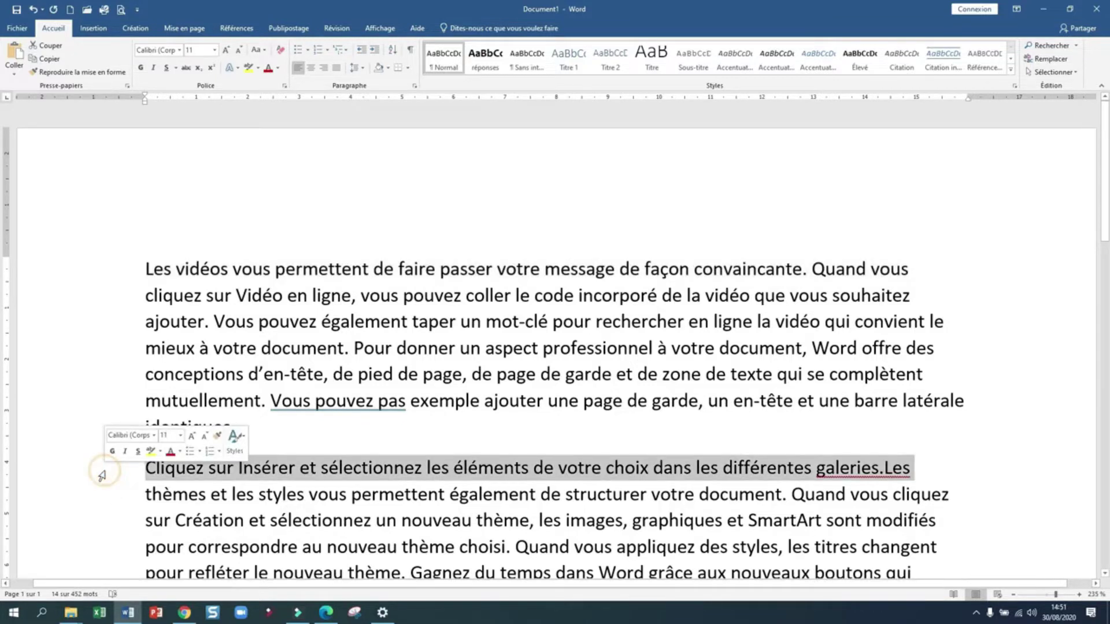
pyautogui.click(111, 352)
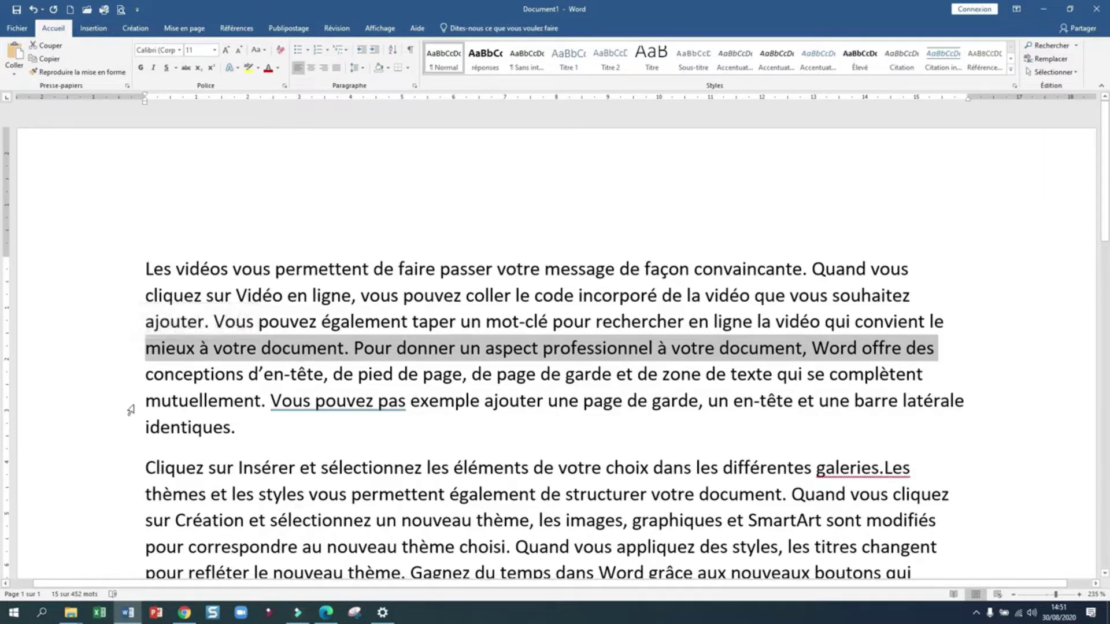
# - Select the entire first paragraph, and after it the entire second paragraph starting "Cliquez sur Insérer"
pyautogui.scroll(-1, 238, 445)
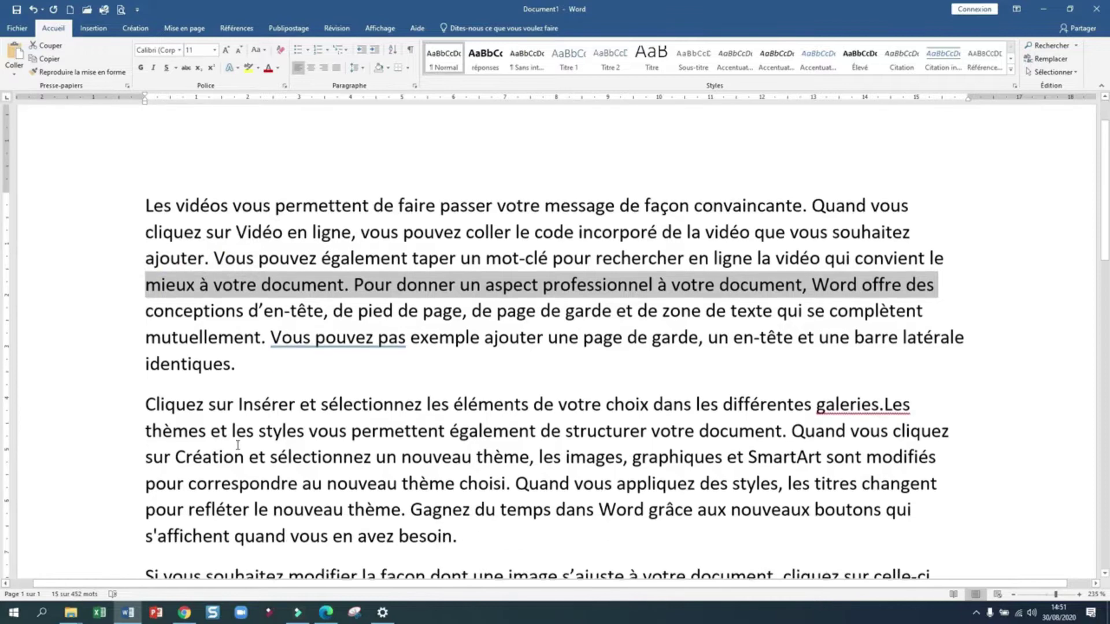
pyautogui.scroll(-4, 223, 527)
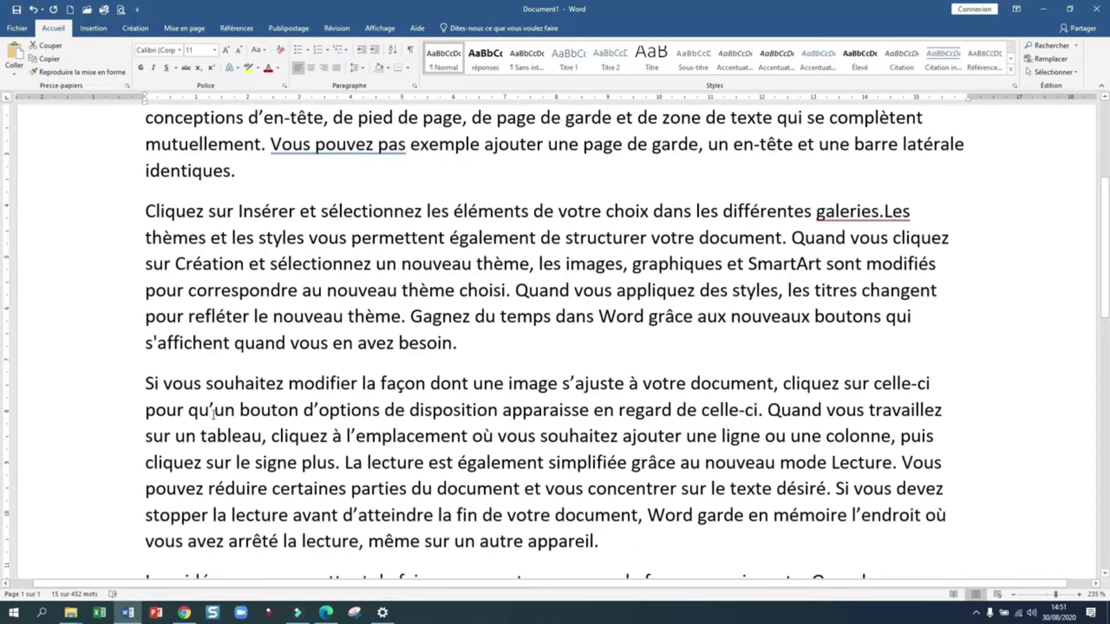
pyautogui.scroll(5, 223, 528)
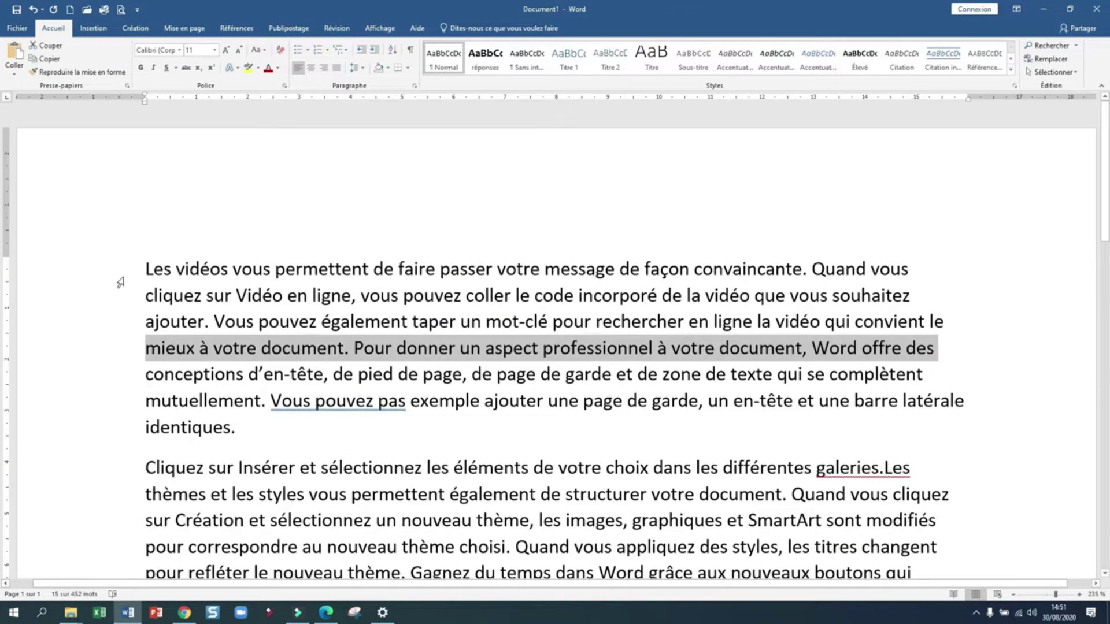
pyautogui.doubleClick(82, 326)
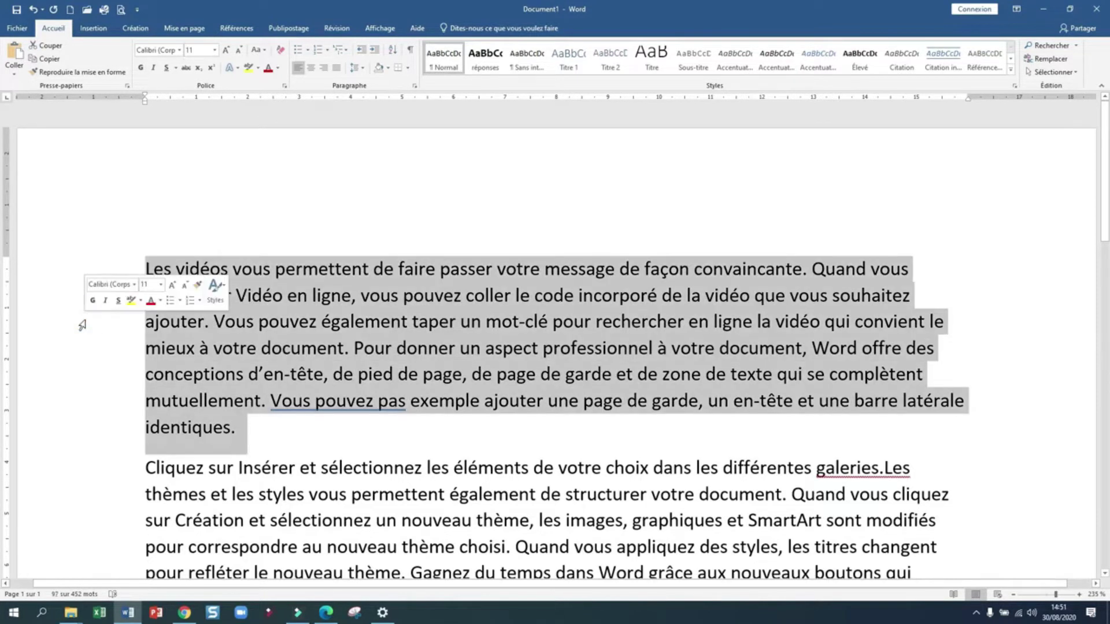
pyautogui.scroll(-4, 88, 324)
pyautogui.scroll(2, 89, 324)
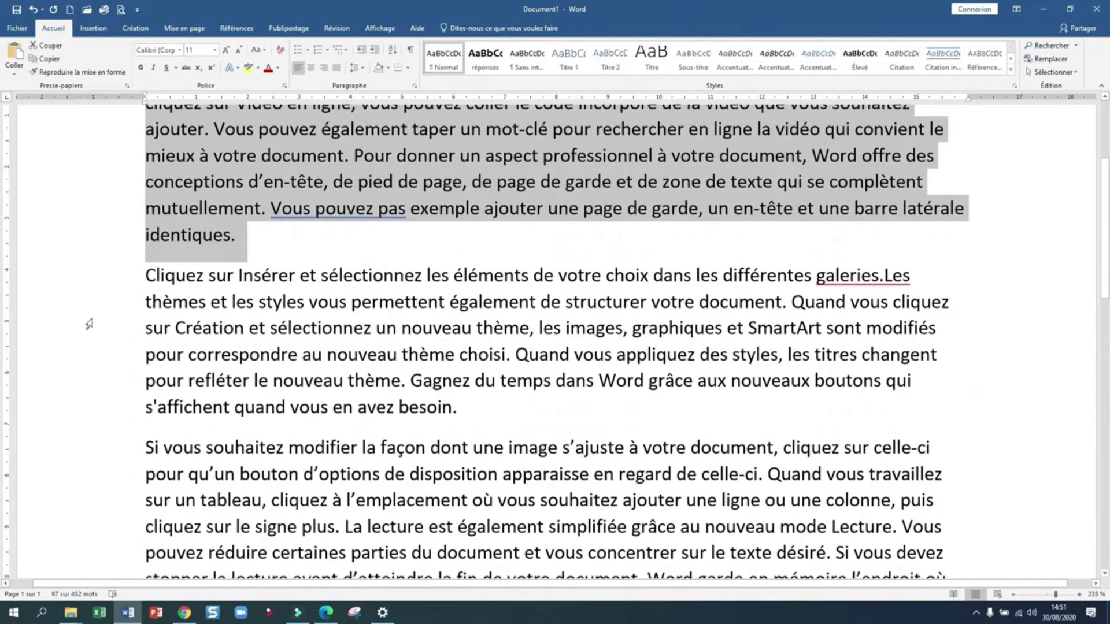
pyautogui.click(78, 318)
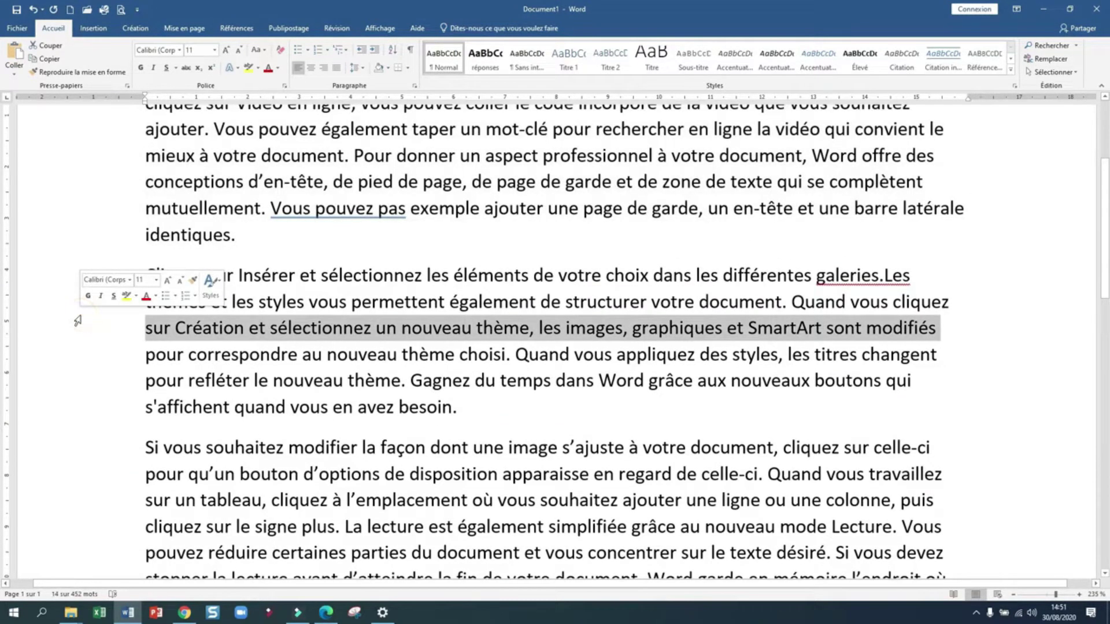
pyautogui.doubleClick(78, 319)
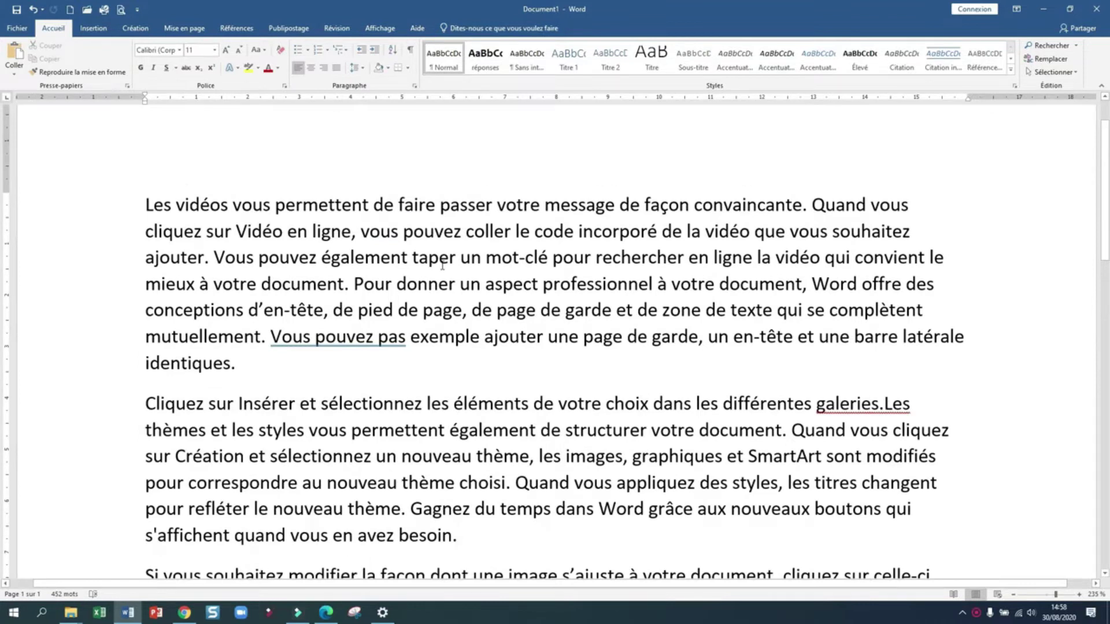
# - Change the font of the first line of the first paragraph to Comic Sans MS
pyautogui.click(88, 211)
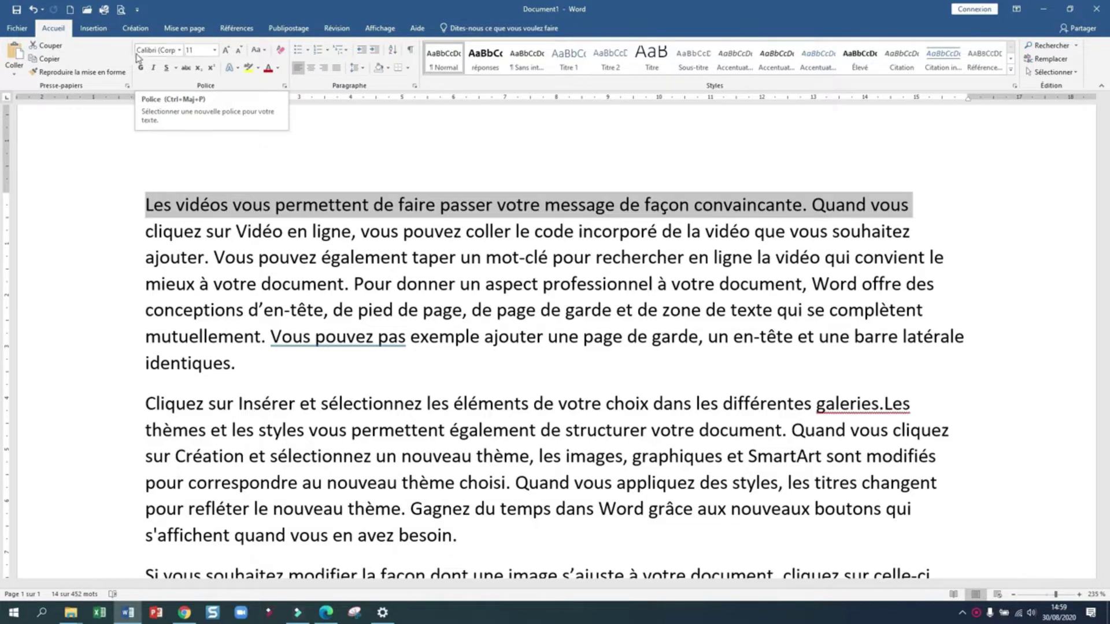
pyautogui.click(180, 51)
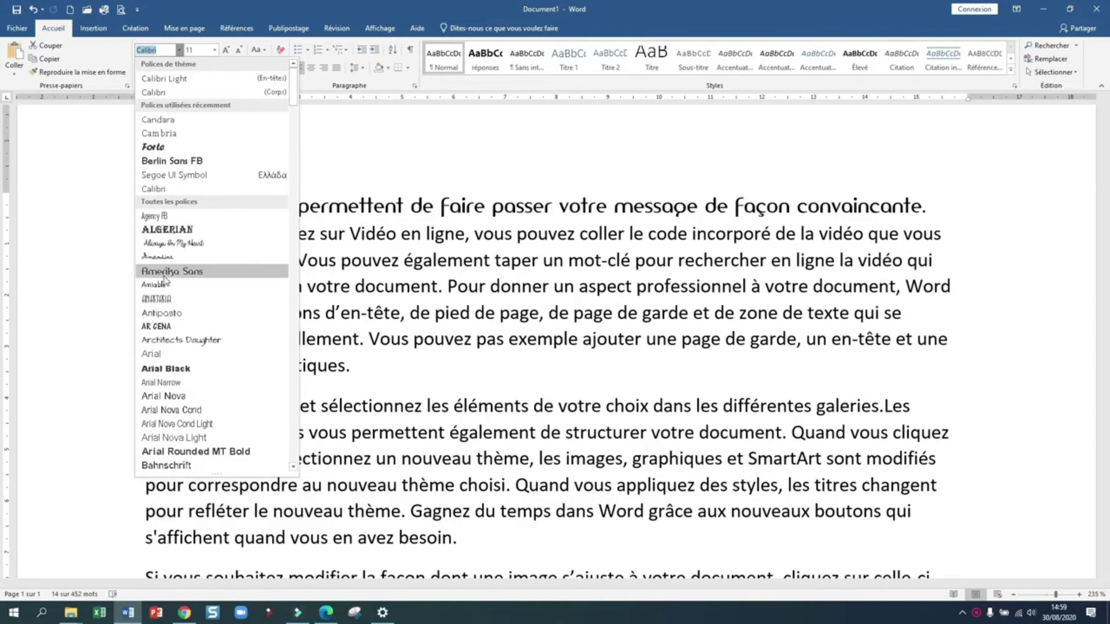
pyautogui.scroll(-8, 175, 290)
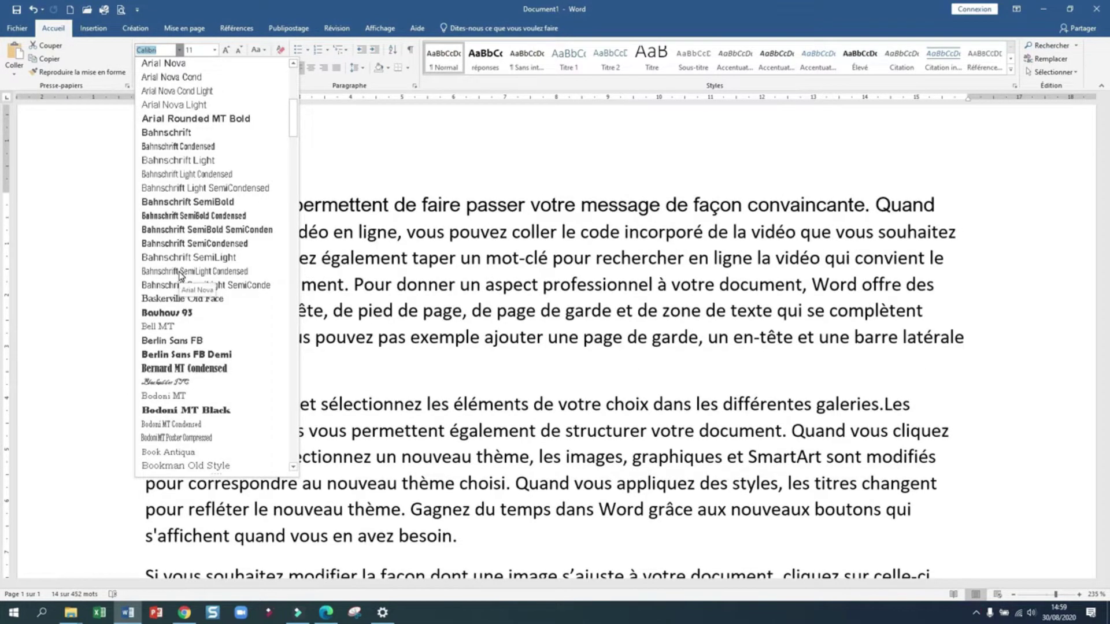
pyautogui.scroll(-14, 179, 275)
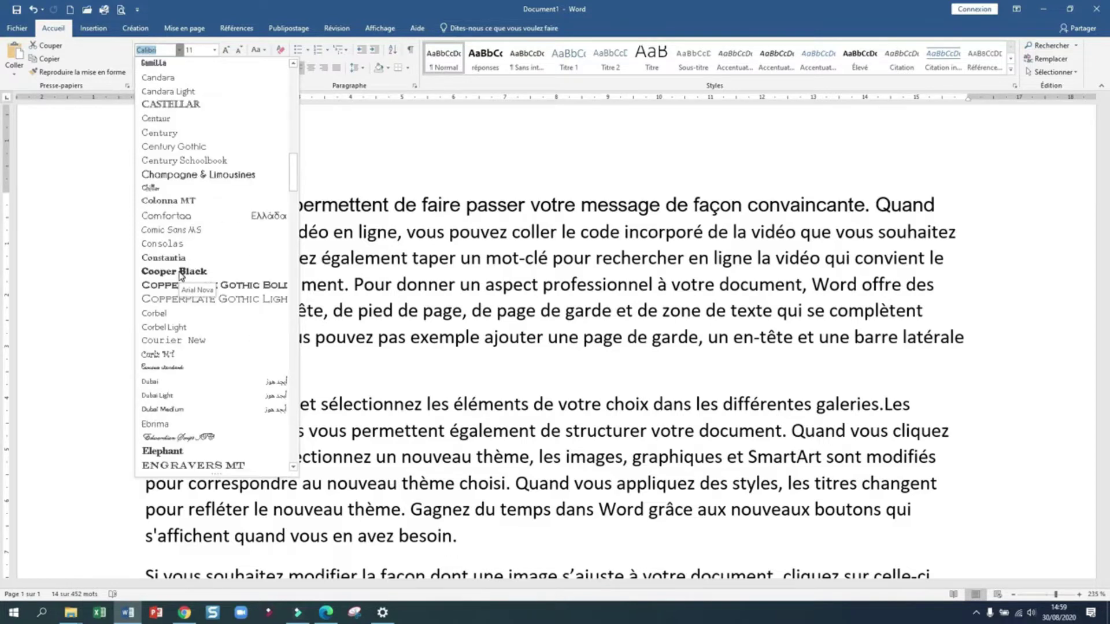
pyautogui.scroll(1, 181, 275)
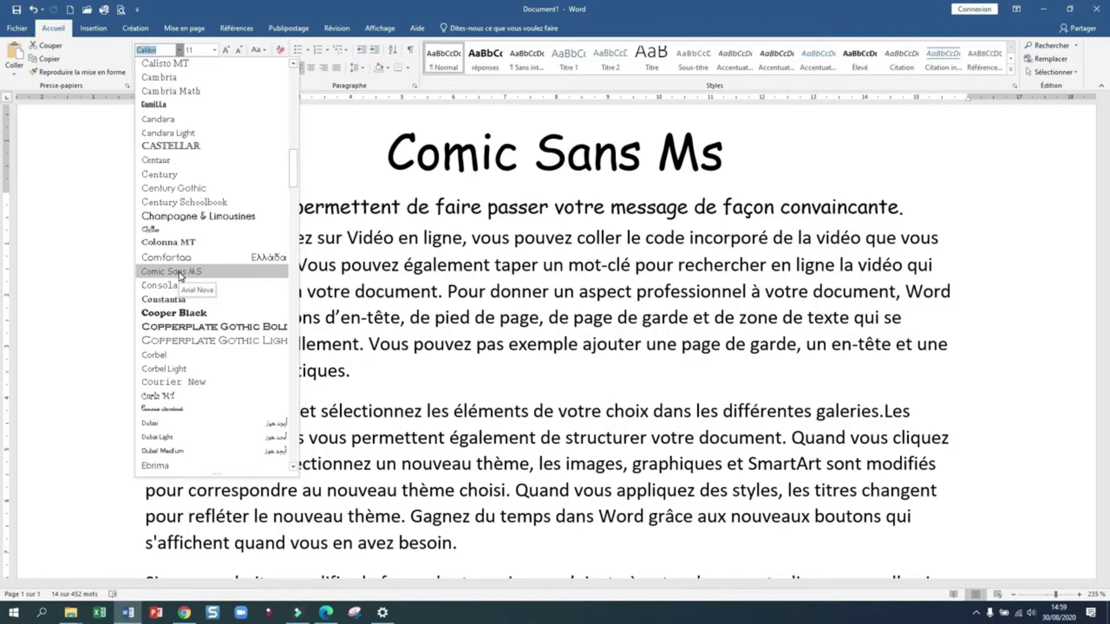
pyautogui.click(179, 272)
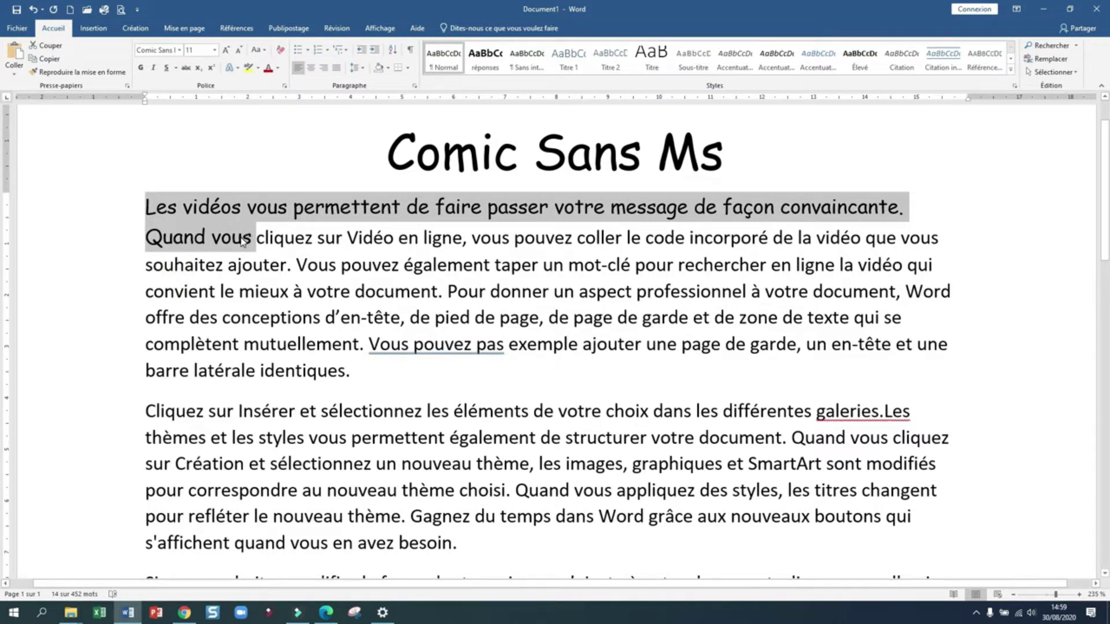
# - Browse the font list with live previews and apply the MV Boli font to the selected first line
pyautogui.click(179, 53)
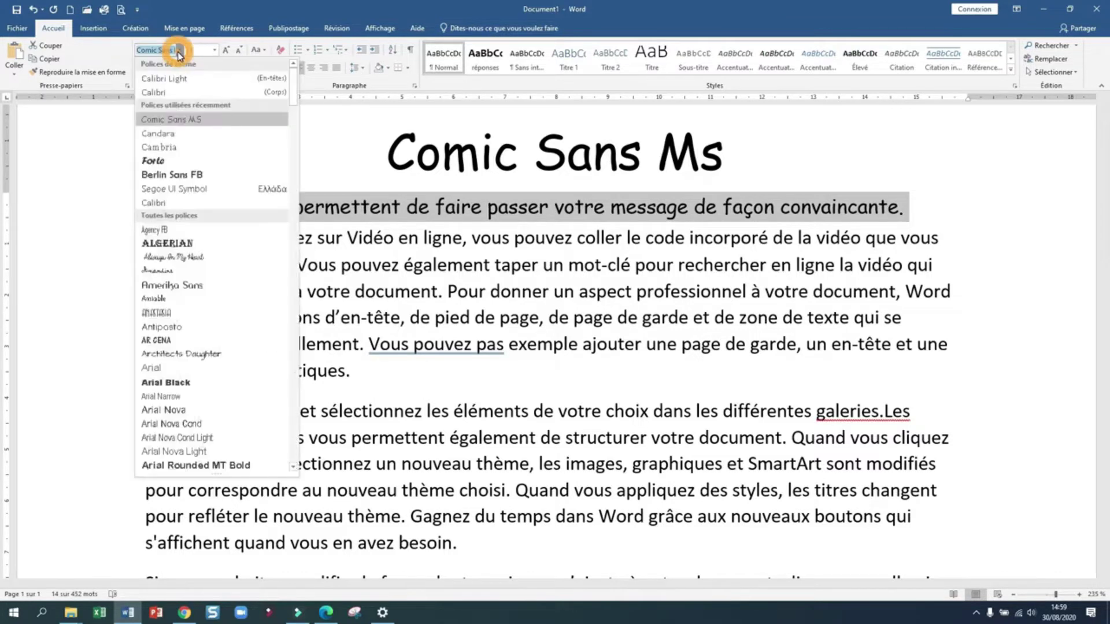
pyautogui.scroll(-3, 180, 317)
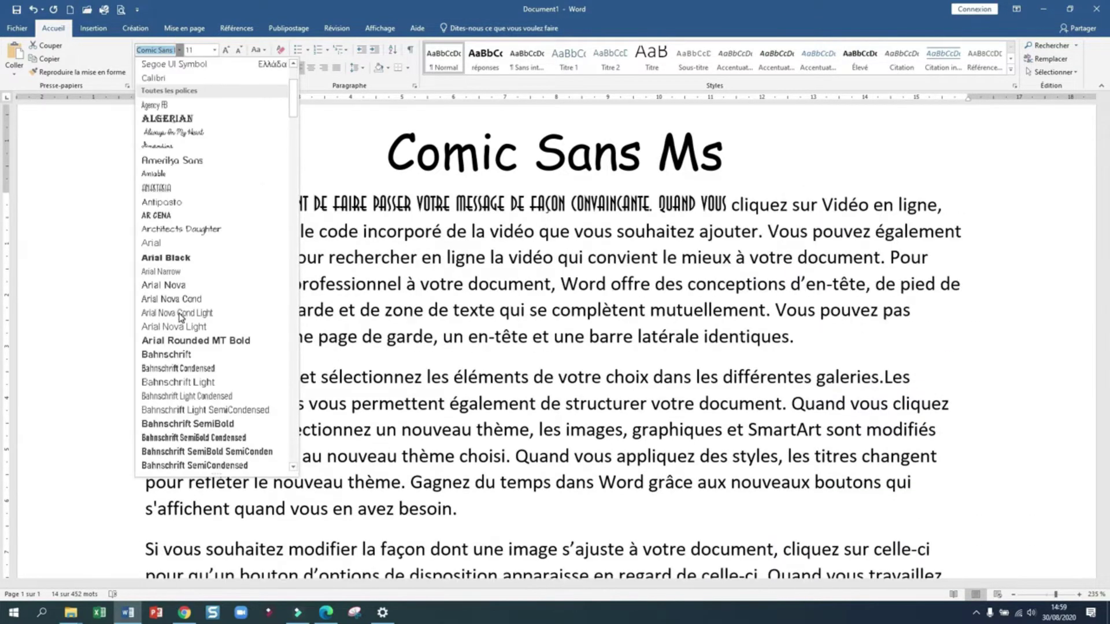
pyautogui.scroll(3, 180, 315)
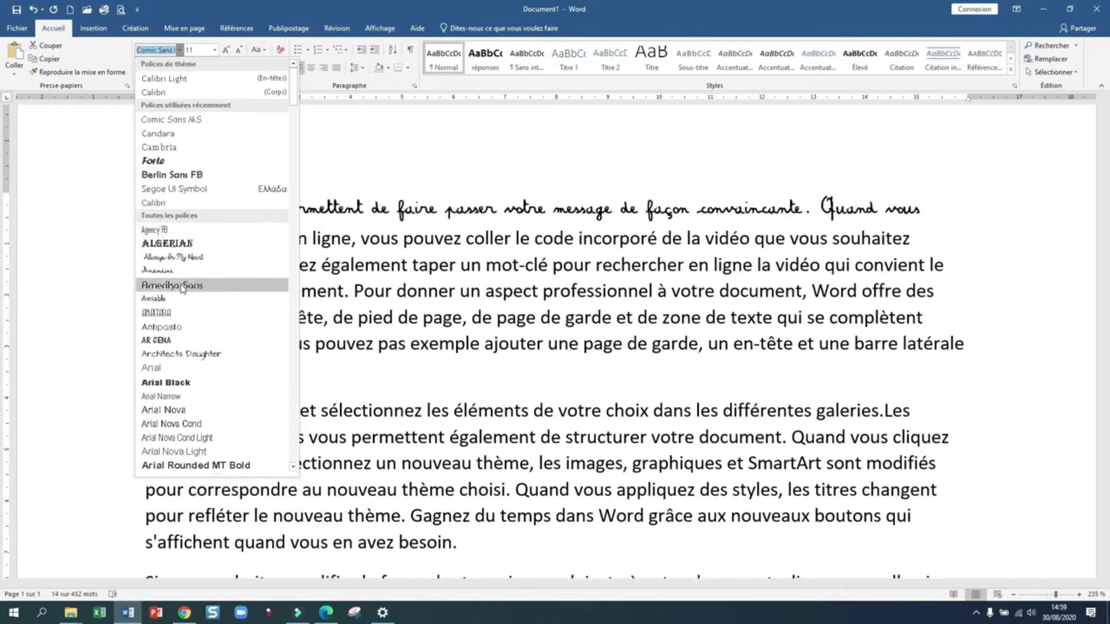
pyautogui.scroll(-20, 185, 335)
pyautogui.scroll(-20, 185, 337)
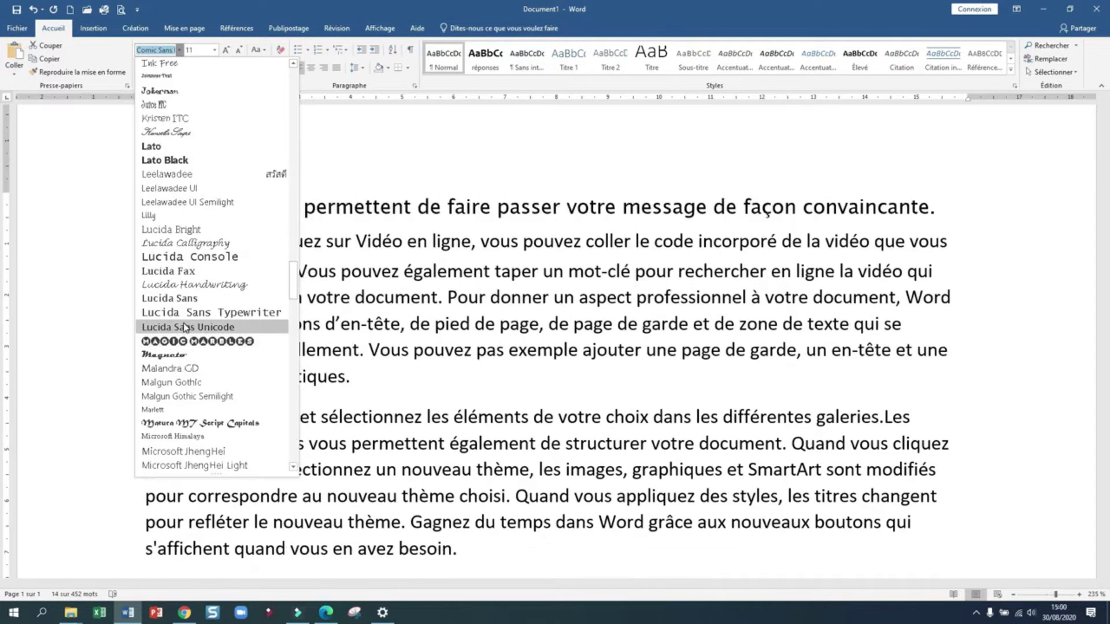
pyautogui.scroll(-2, 185, 327)
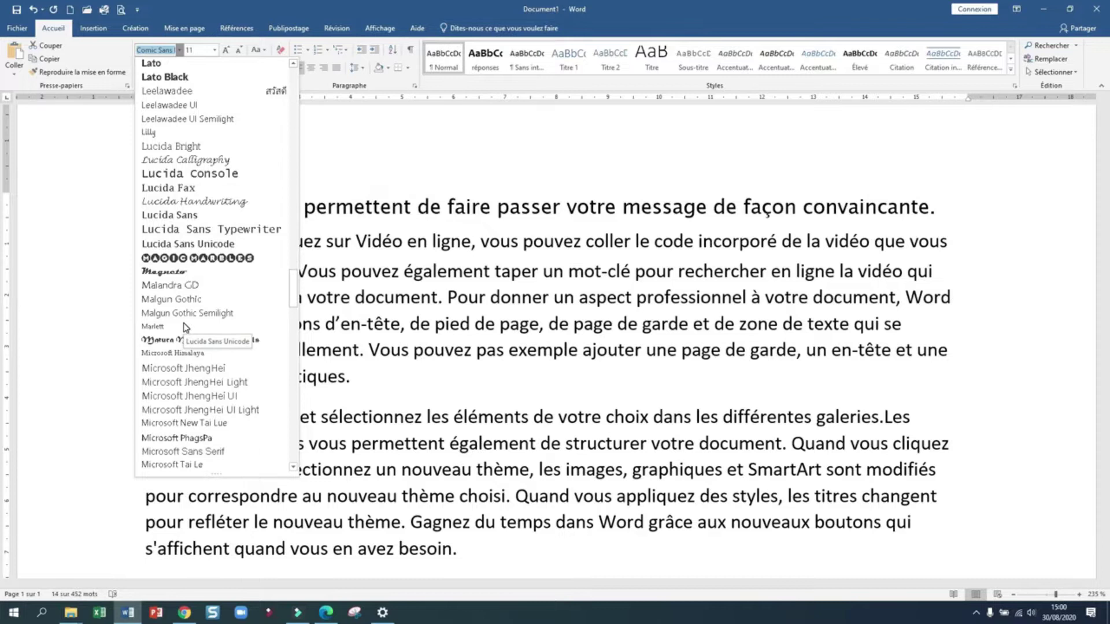
pyautogui.scroll(-10, 185, 327)
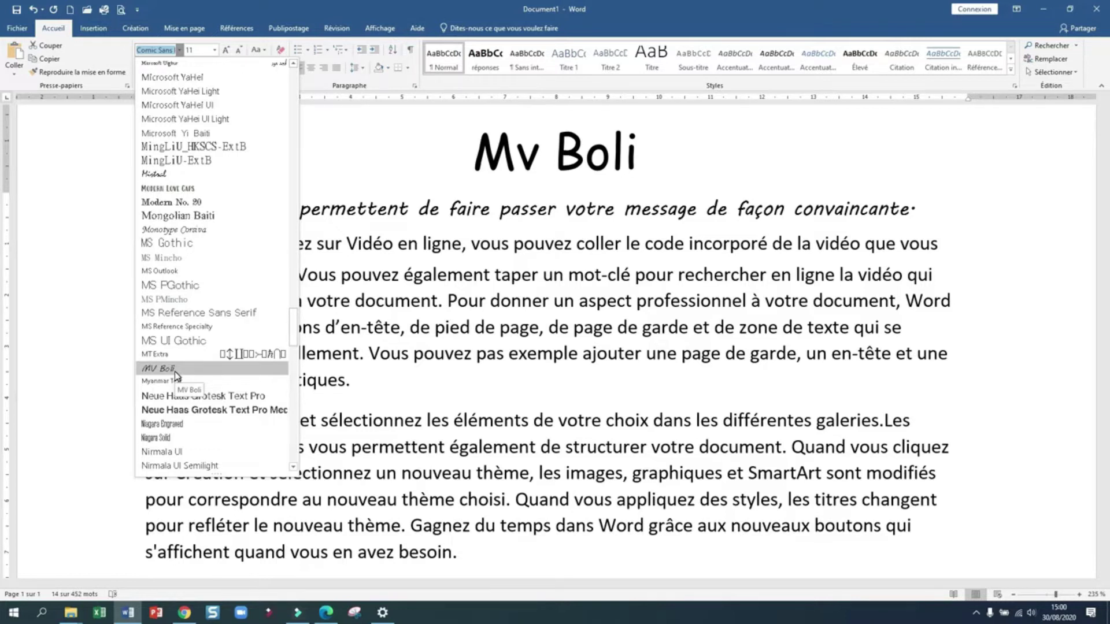
pyautogui.click(175, 372)
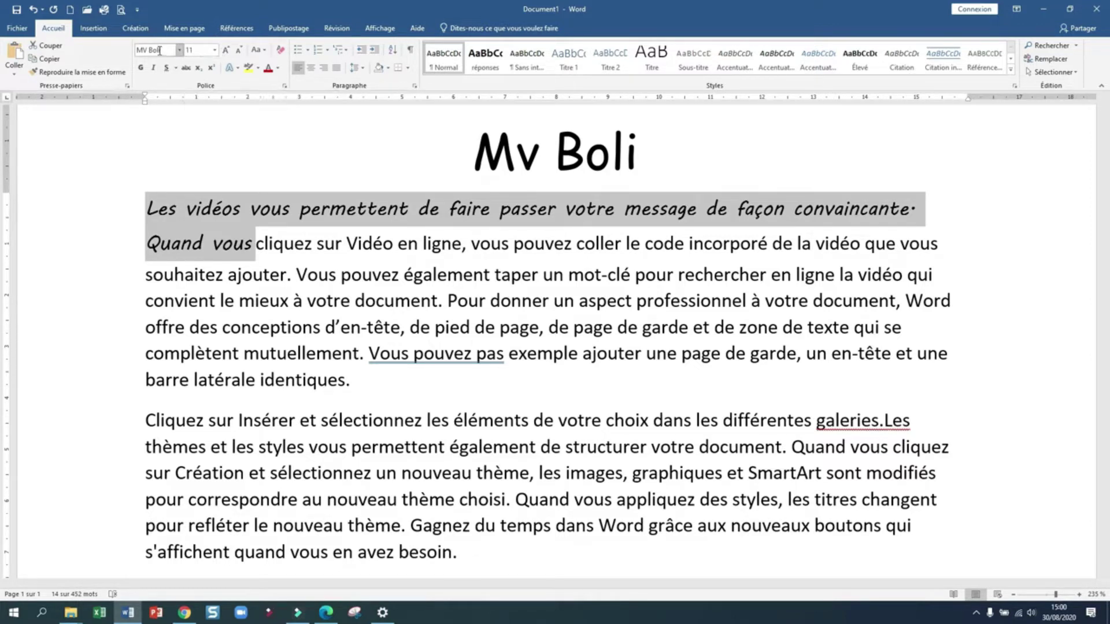
# - Set the font size of the selected text to 14, and return it to 11
pyautogui.click(215, 51)
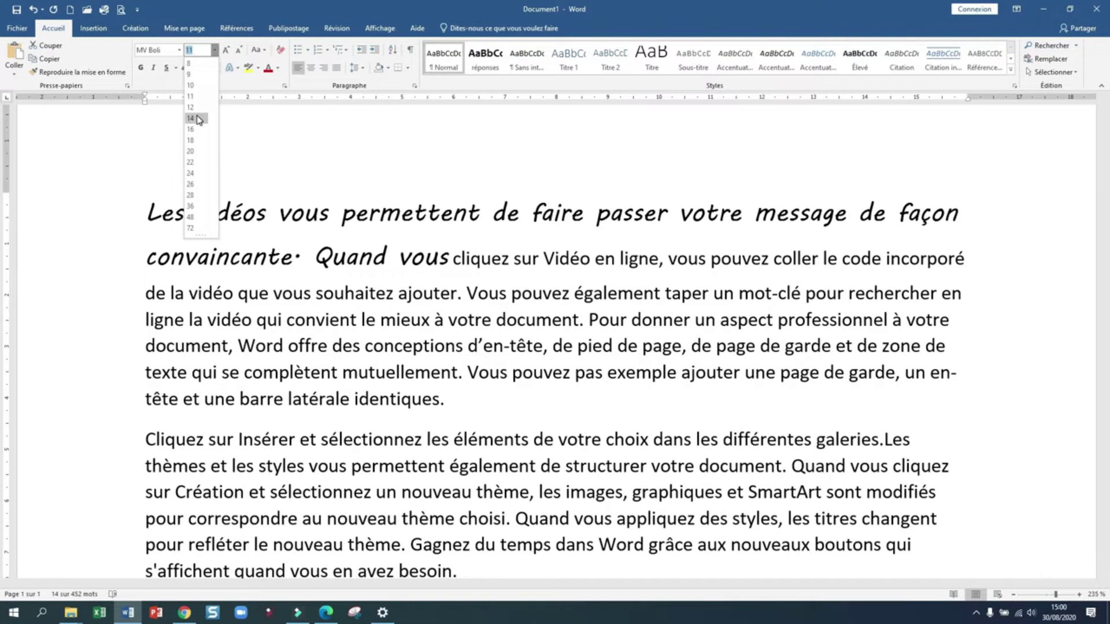
pyautogui.click(195, 119)
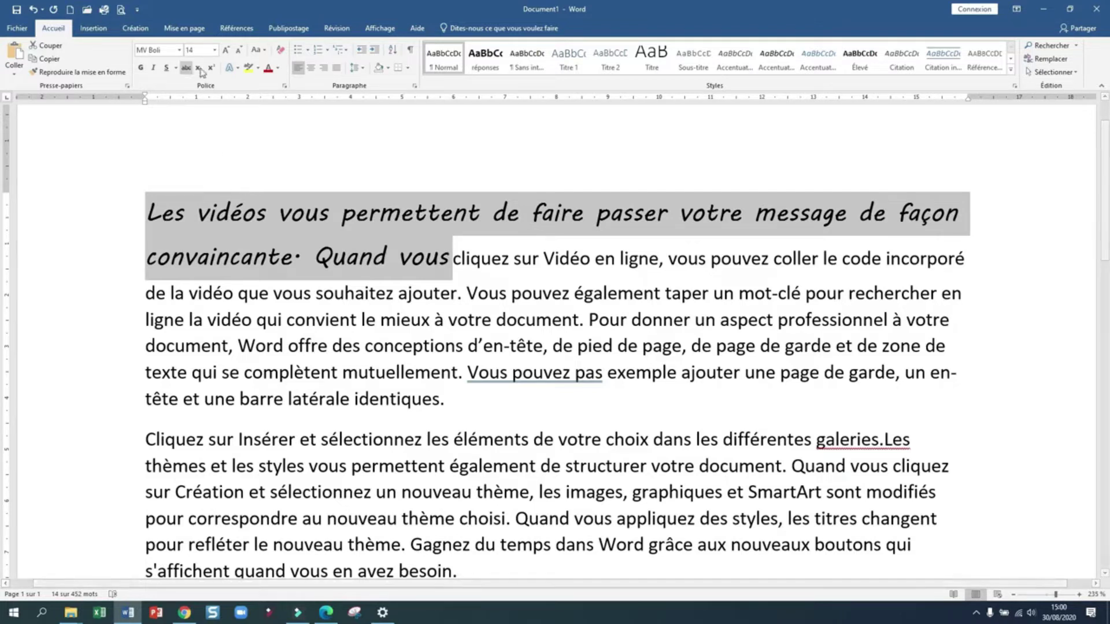
pyautogui.click(214, 51)
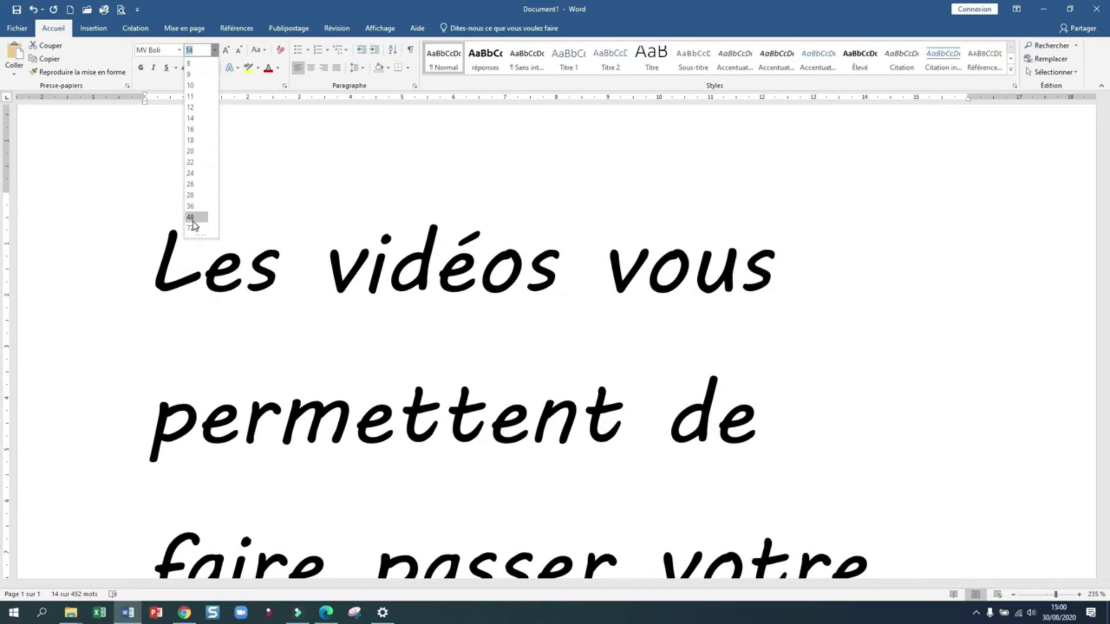
pyautogui.click(194, 98)
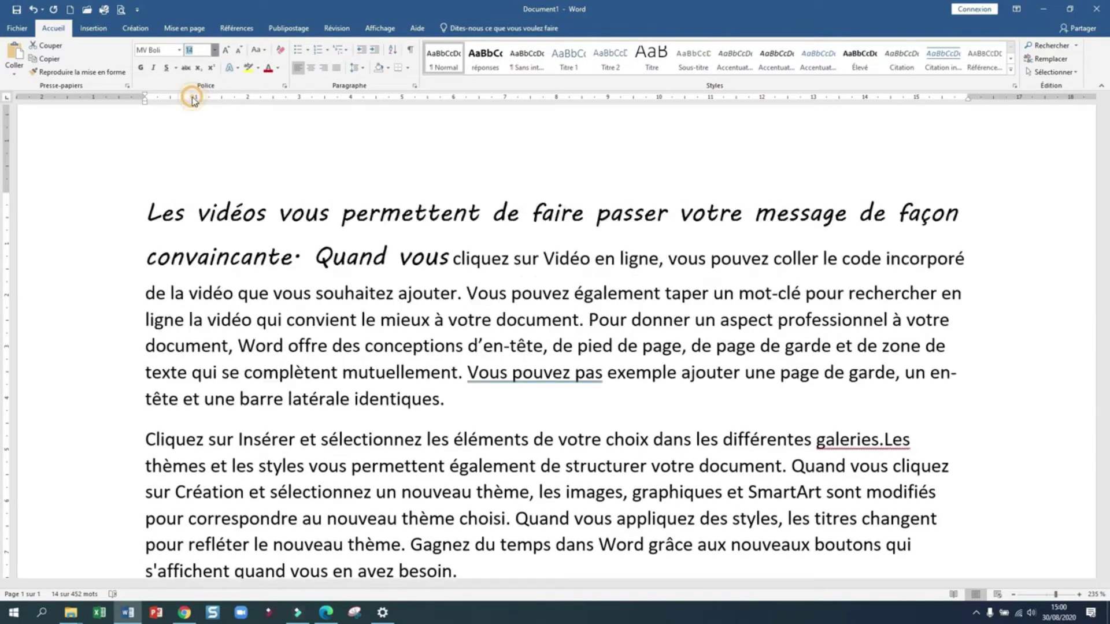
# - Enlarge the selected text with Increase Font Size one increment at a time up to size 36
pyautogui.click(227, 51)
pyautogui.click(227, 51)
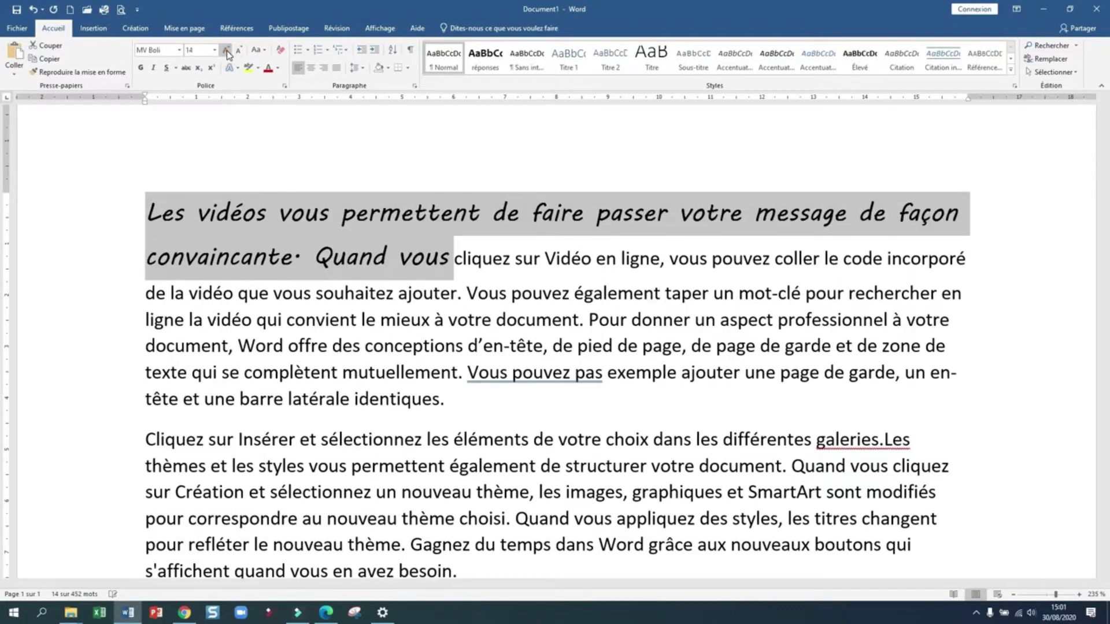
pyautogui.click(226, 51)
pyautogui.click(227, 51)
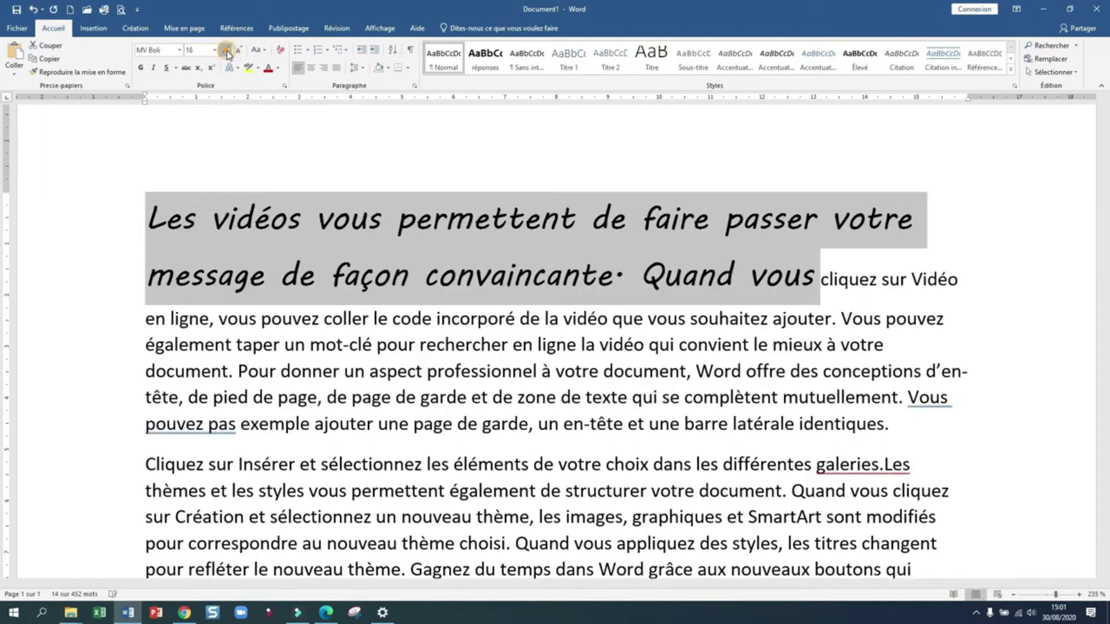
pyautogui.click(226, 51)
pyautogui.click(227, 51)
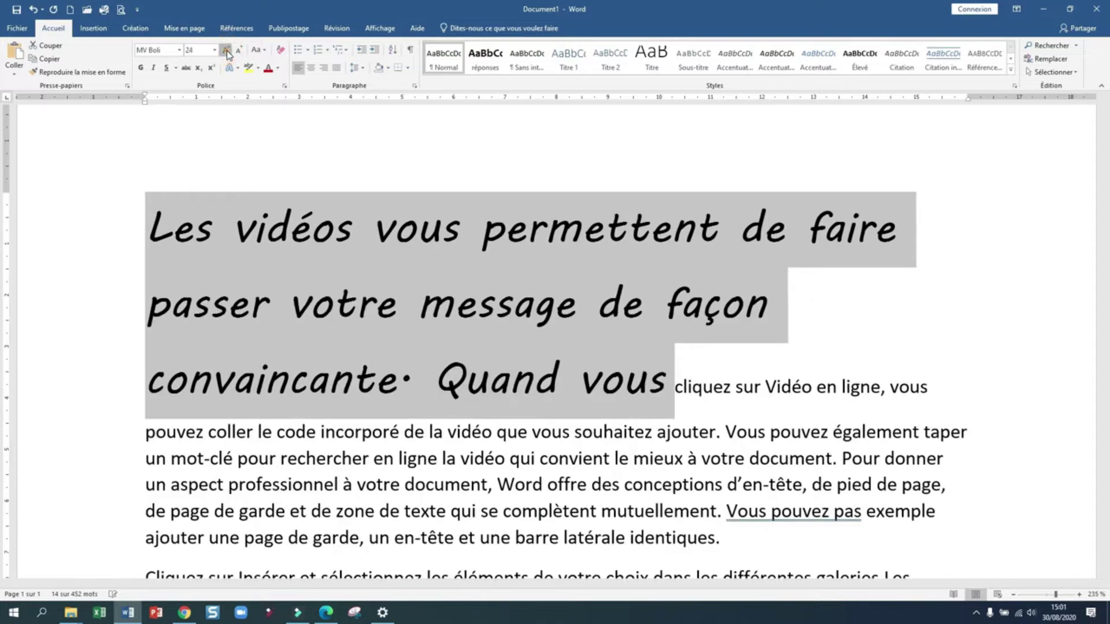
pyautogui.click(227, 51)
pyautogui.click(227, 51)
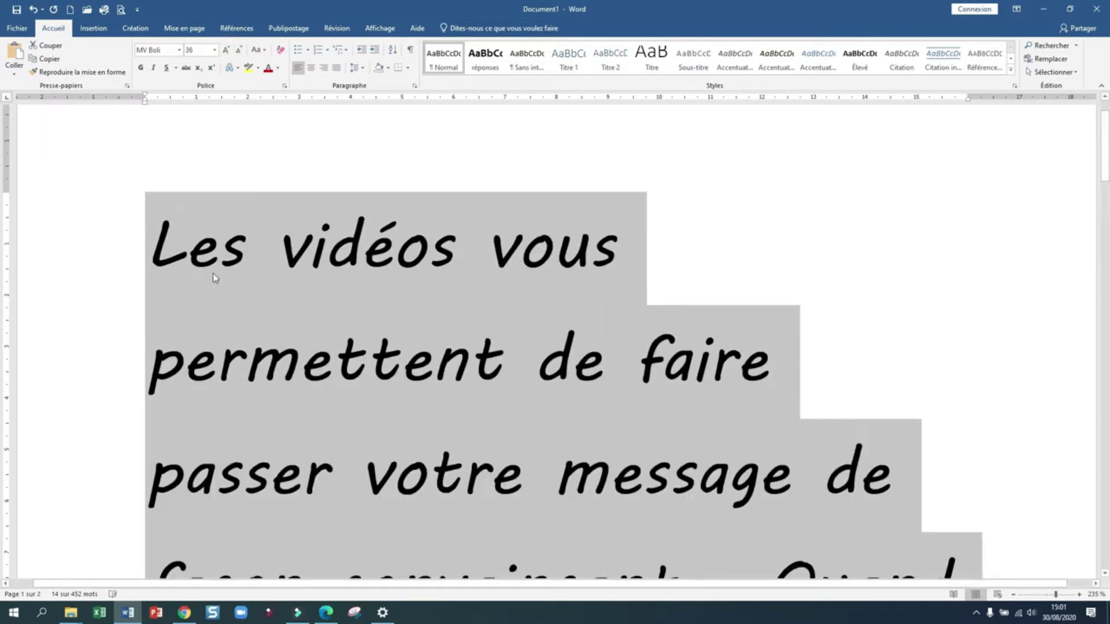
# - Reduce the selected text with Decrease Font Size one increment at a time down to size 16
pyautogui.click(238, 52)
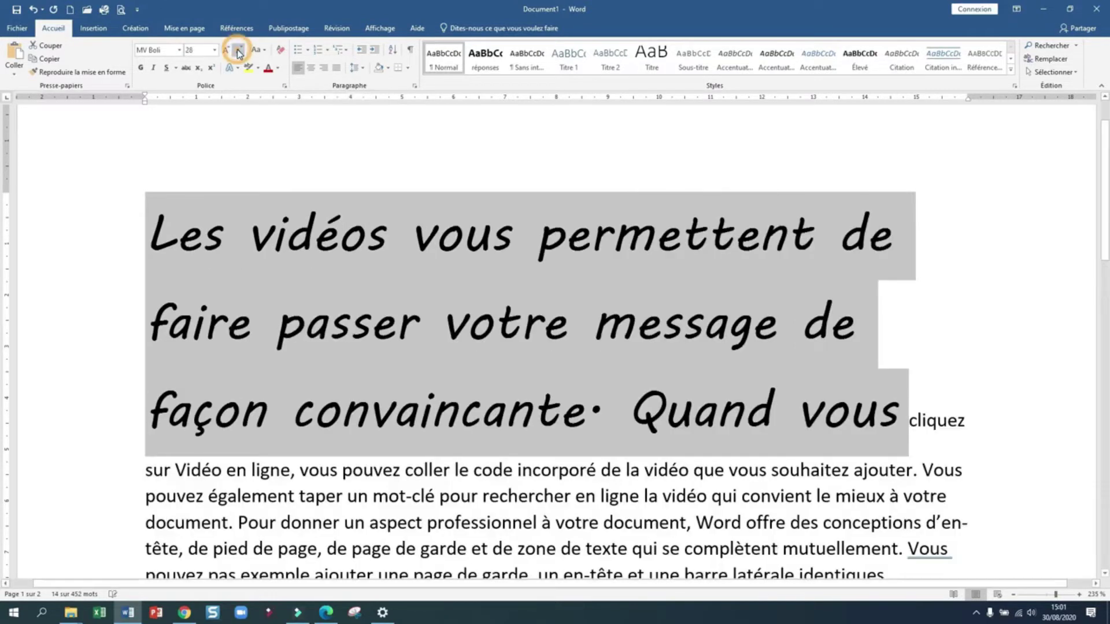
pyautogui.click(238, 52)
pyautogui.click(238, 52)
pyautogui.click(238, 52)
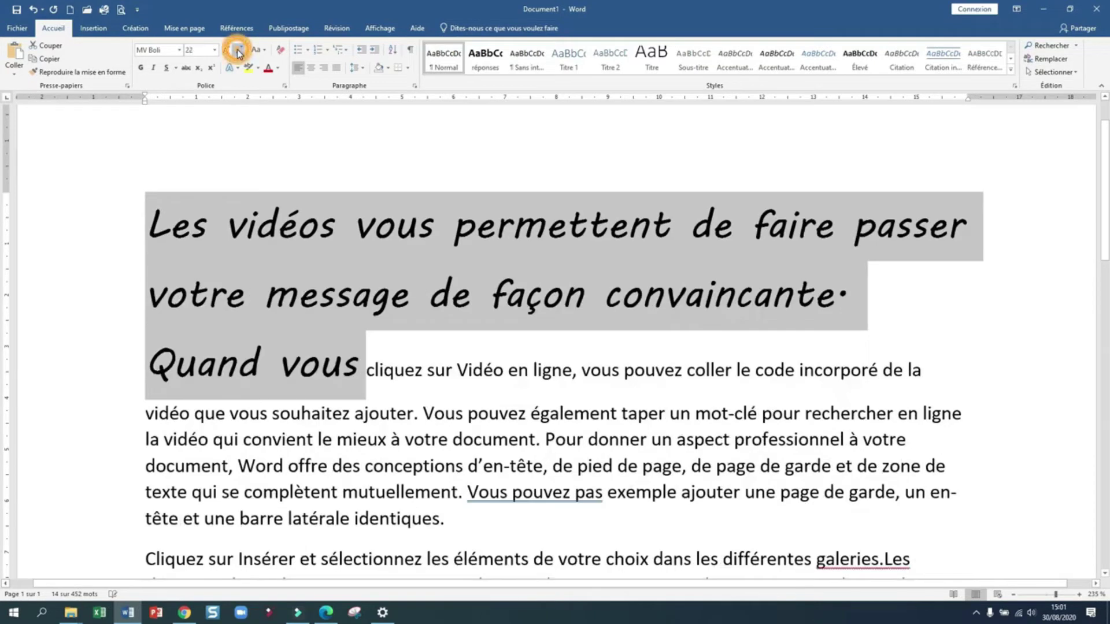
pyautogui.click(239, 52)
pyautogui.click(238, 52)
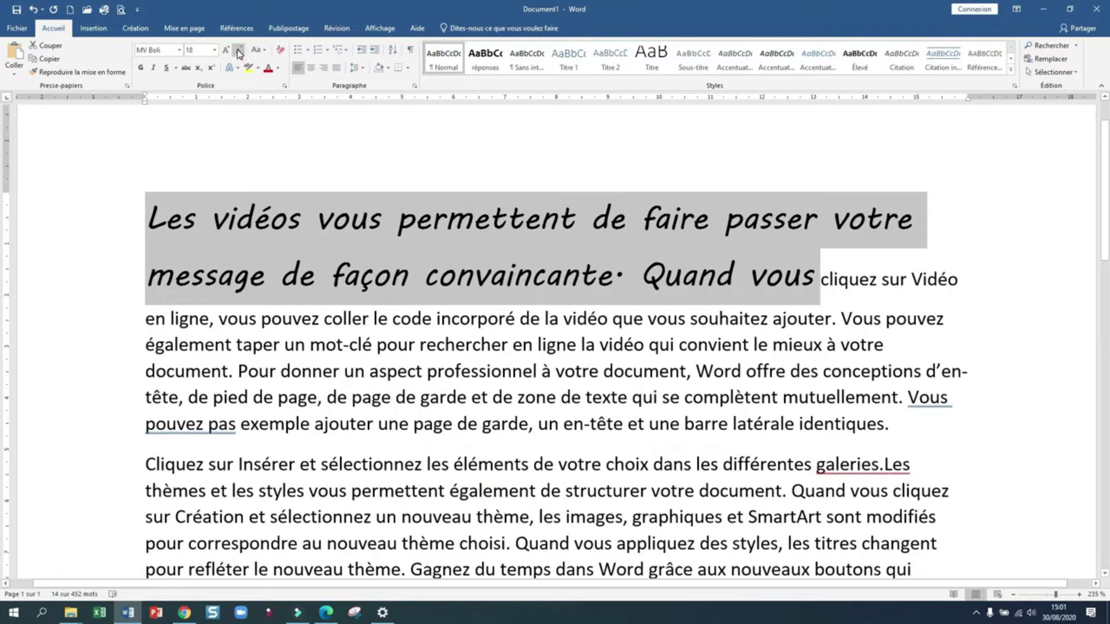
pyautogui.click(238, 52)
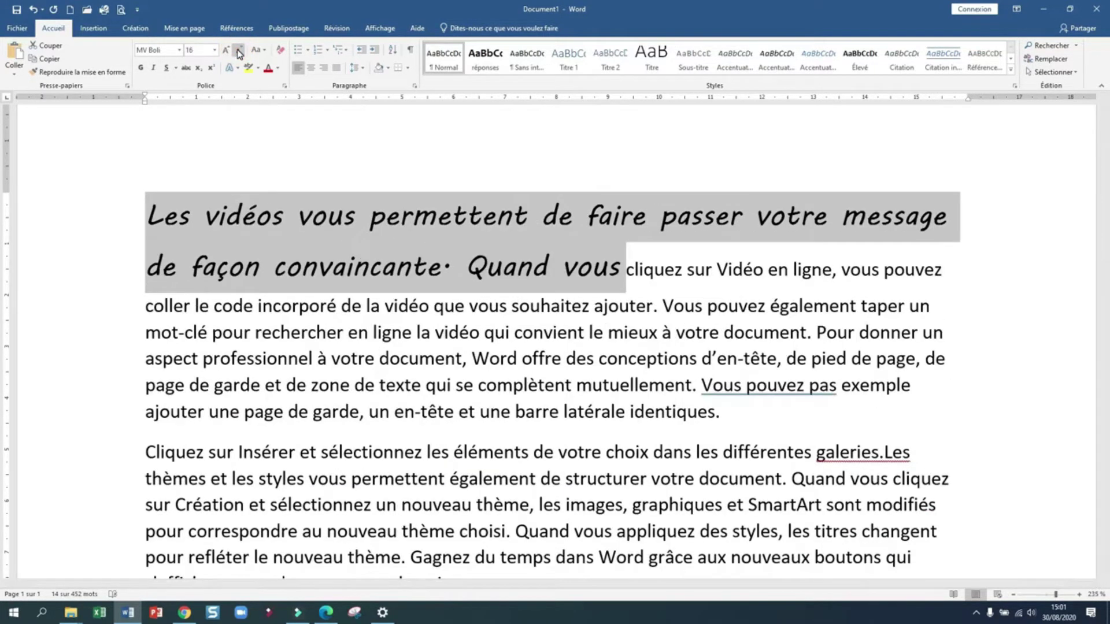
# - Clear all formatting from the selected first line and make it bold, italic and underlined
pyautogui.click(280, 49)
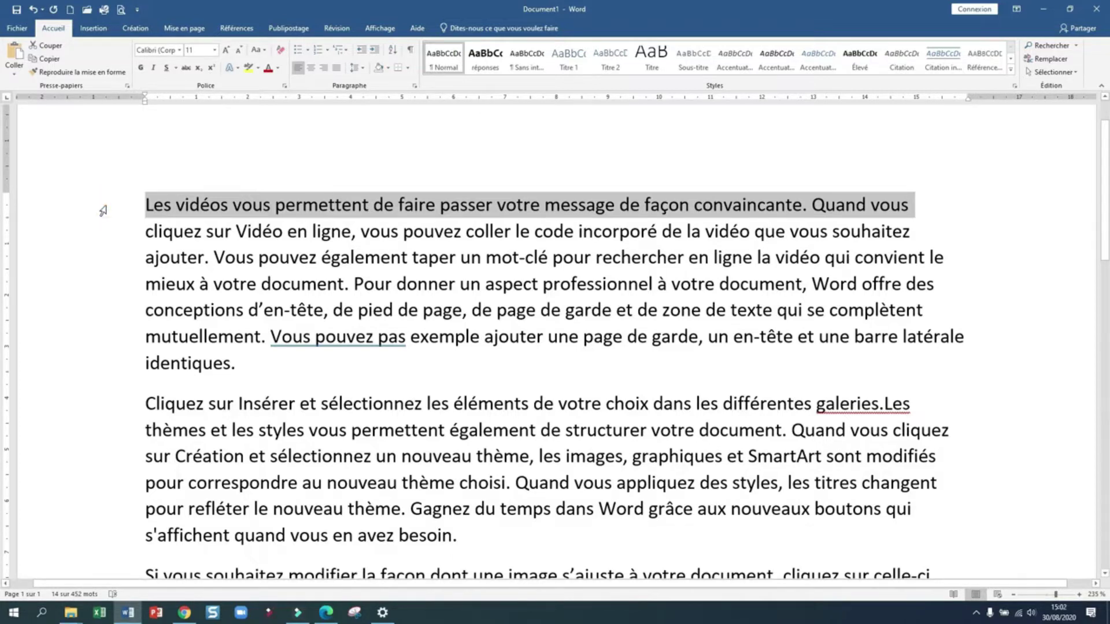
pyautogui.click(142, 68)
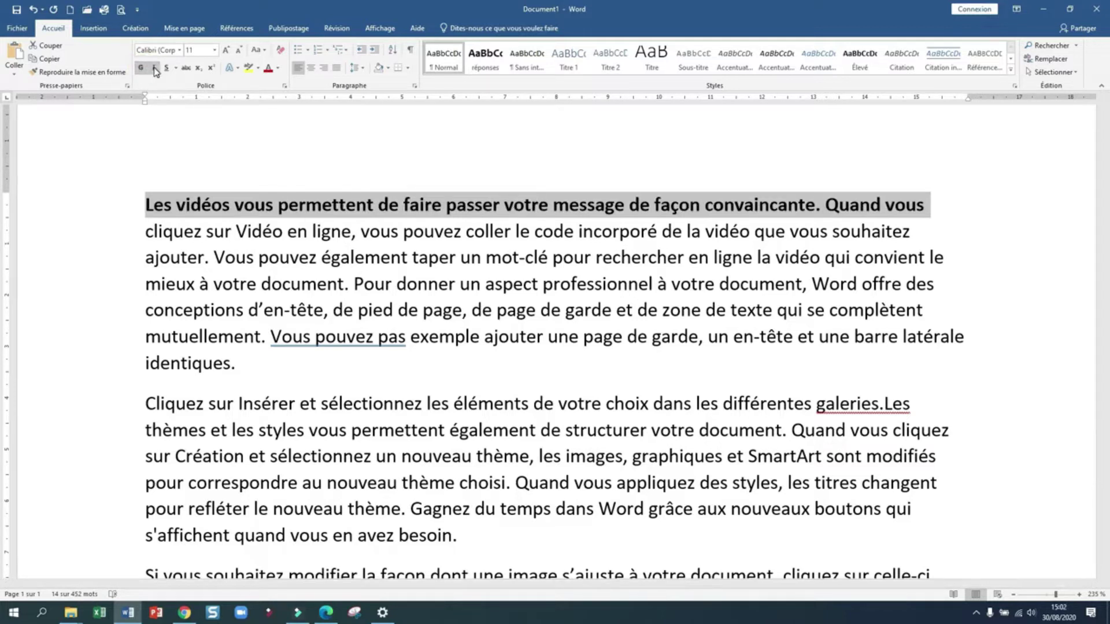
pyautogui.click(155, 69)
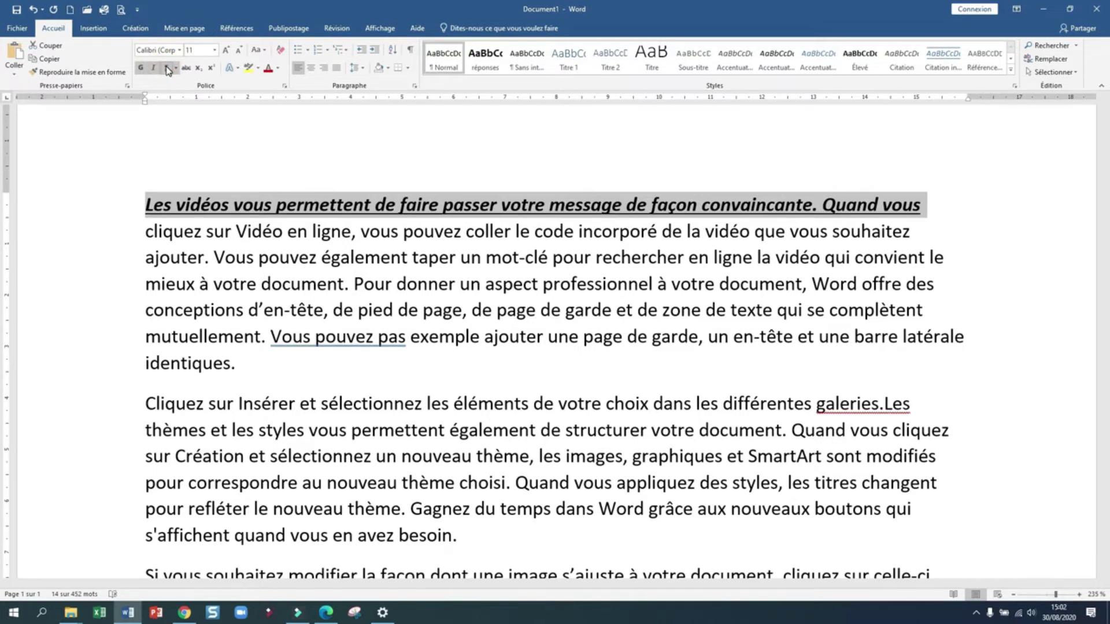
# - Change the selected first line to the MV Boli font at size 12
pyautogui.click(180, 50)
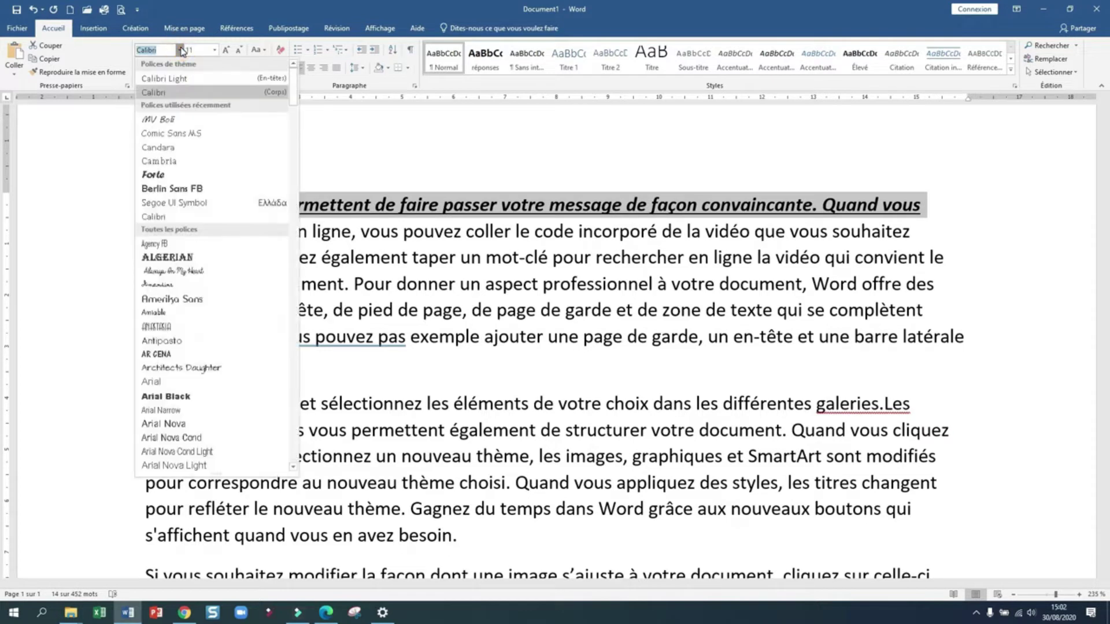
pyautogui.click(164, 119)
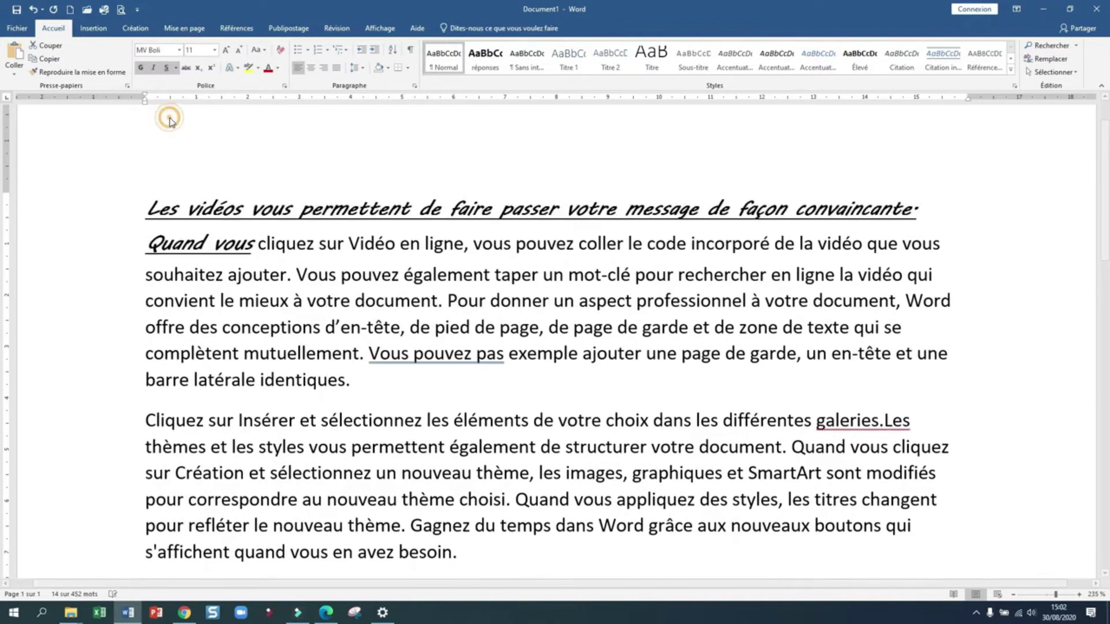
pyautogui.click(215, 53)
pyautogui.click(197, 109)
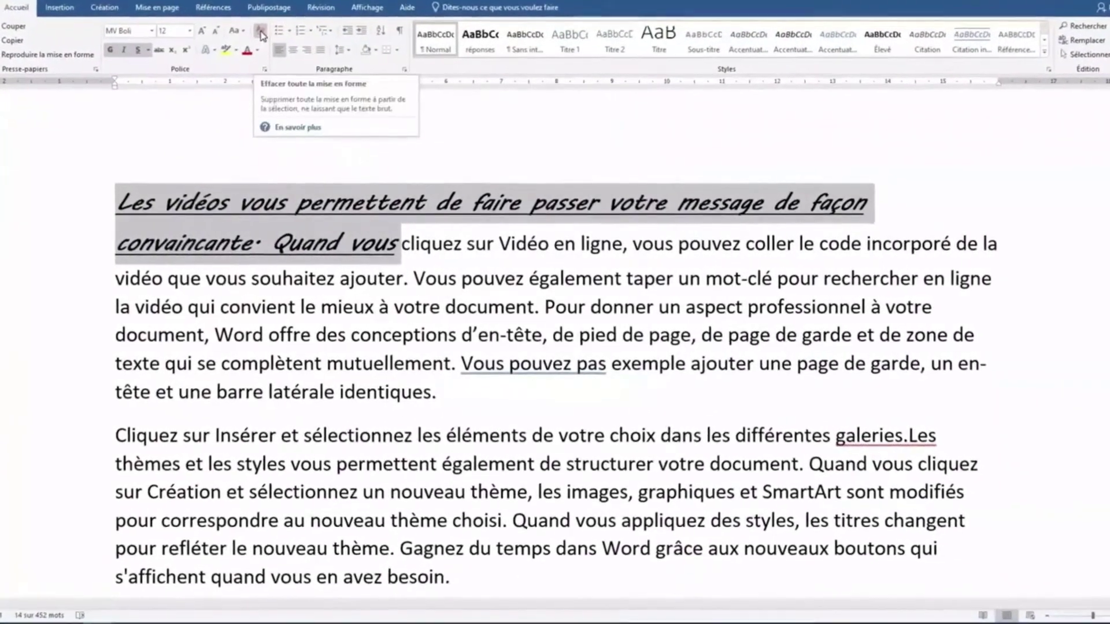
# - Clear all formatting from the selected first line and convert the whole first paragraph to lowercase (minuscules)
pyautogui.click(260, 32)
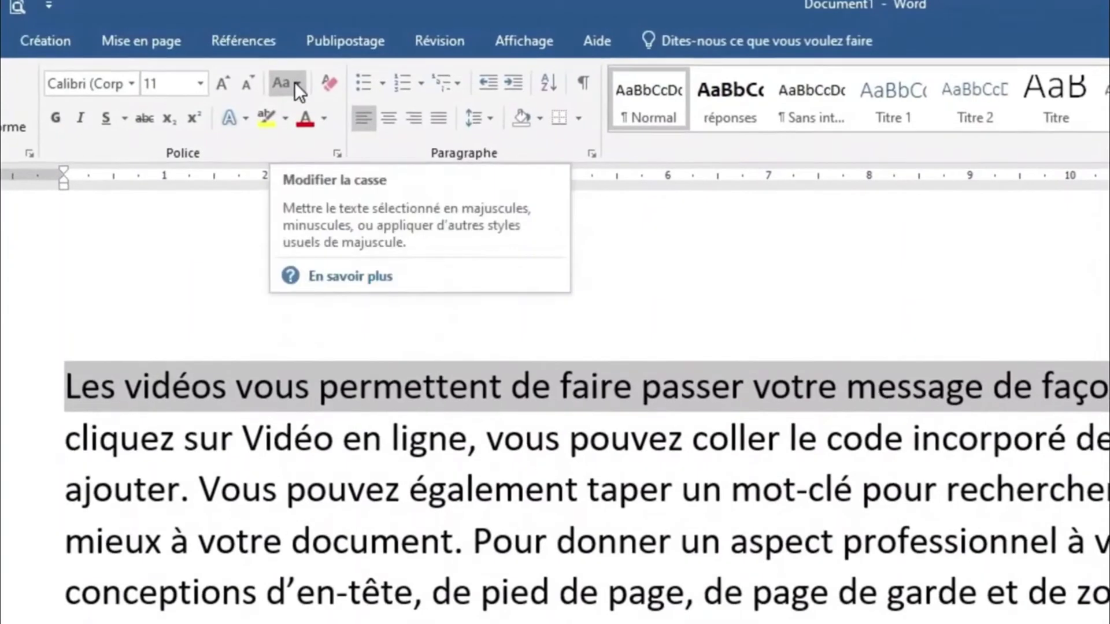
pyautogui.click(296, 85)
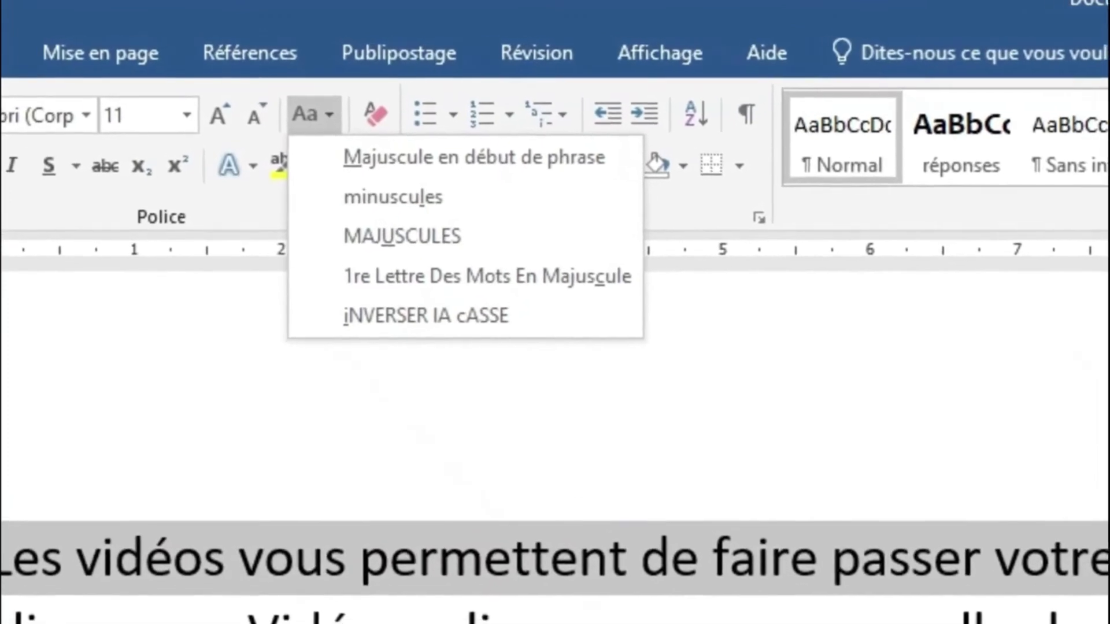
pyautogui.press('Escape')
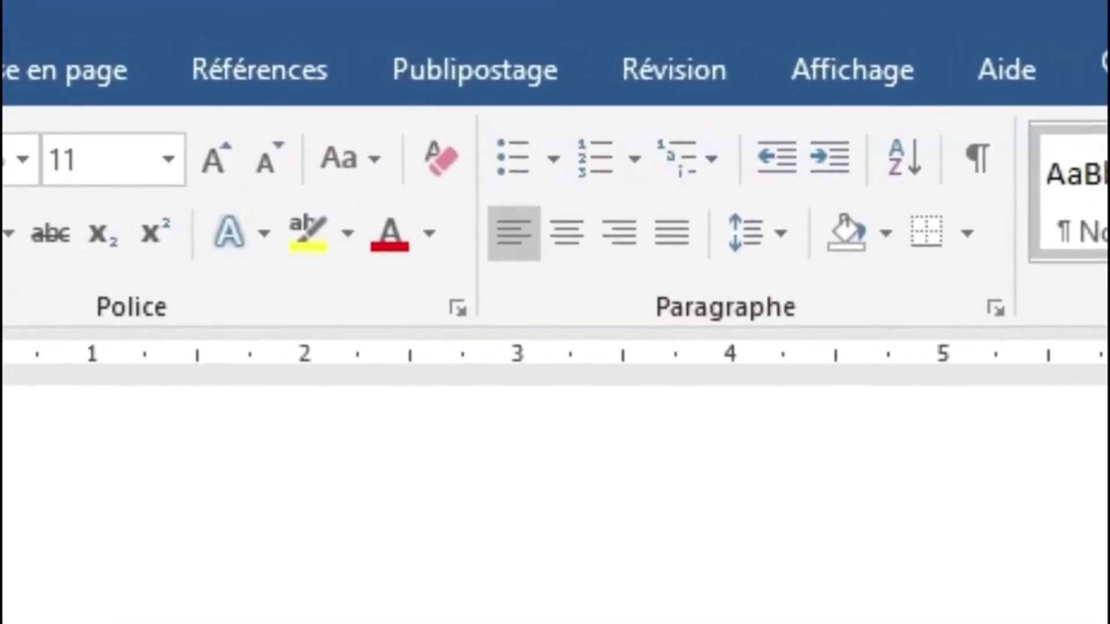
pyautogui.click(367, 155)
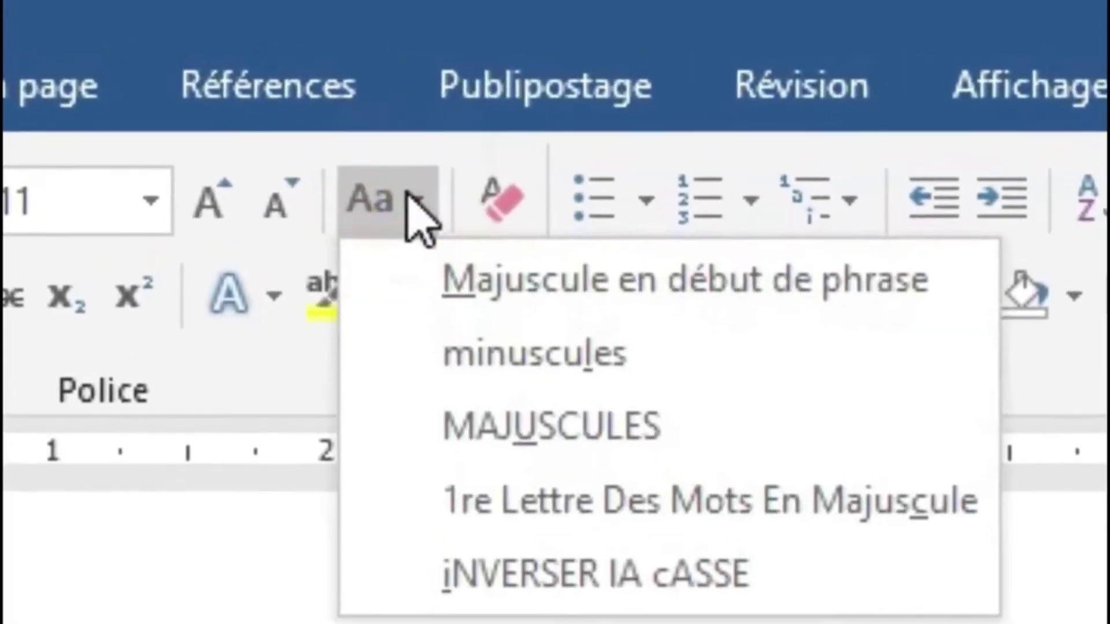
pyautogui.click(445, 364)
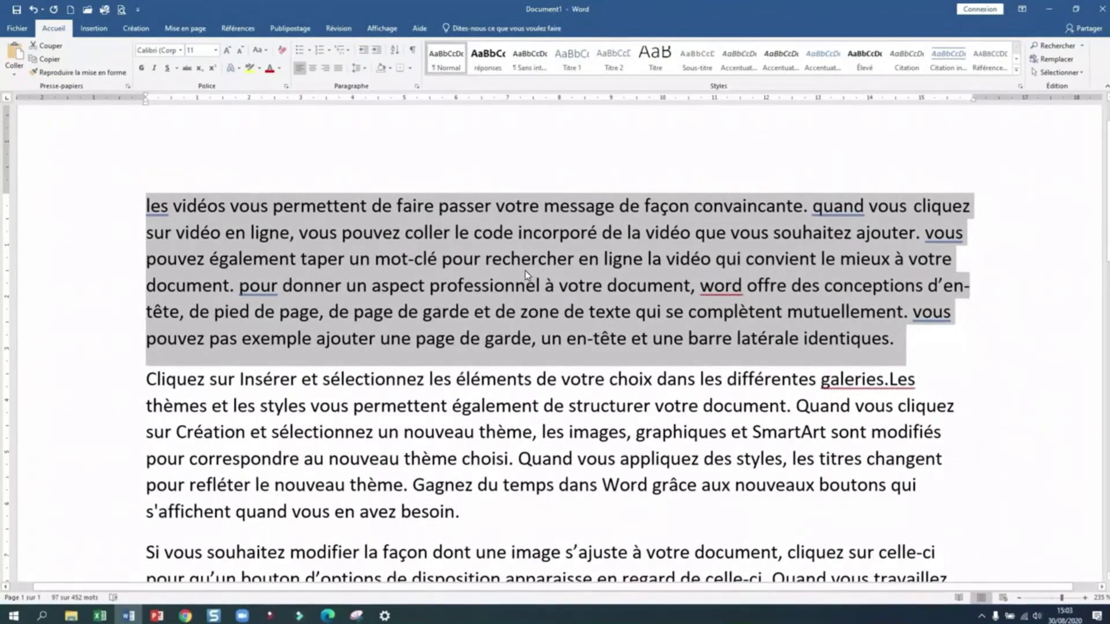
# - Change the first paragraph's case to "Majuscule en début de phrase", and after that to "1re Lettre Des Mots En Majuscule"
pyautogui.click(267, 51)
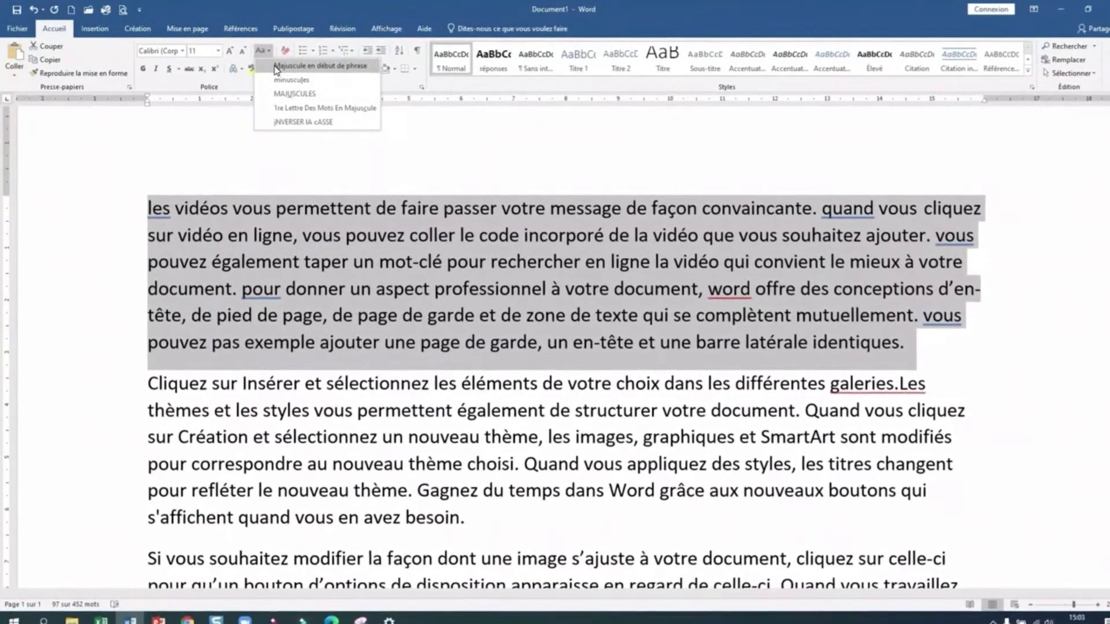
pyautogui.click(276, 67)
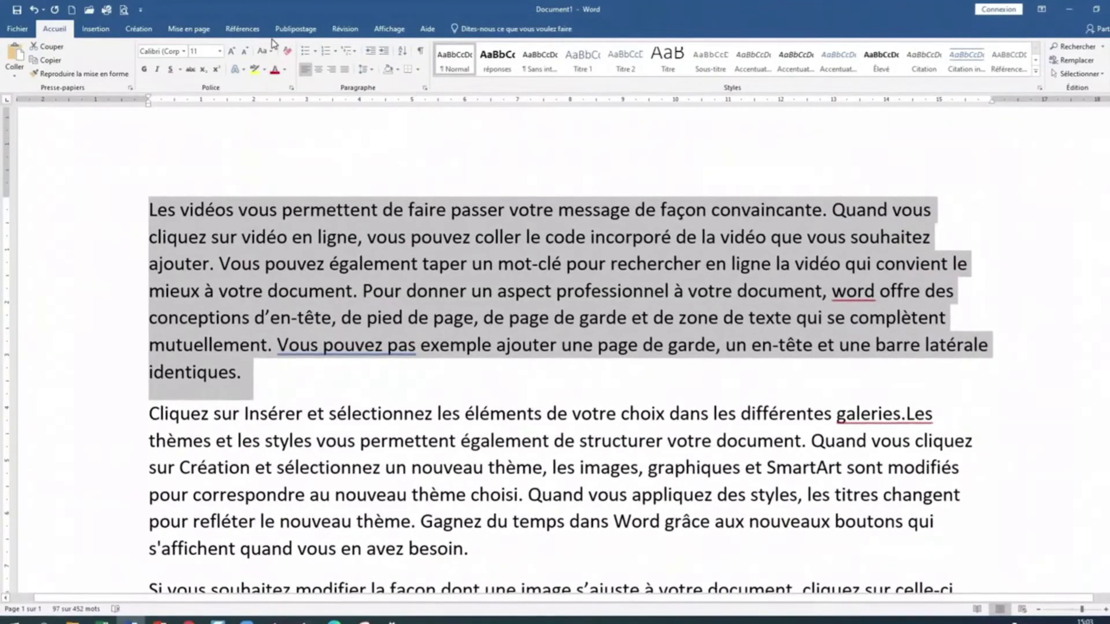
pyautogui.click(268, 52)
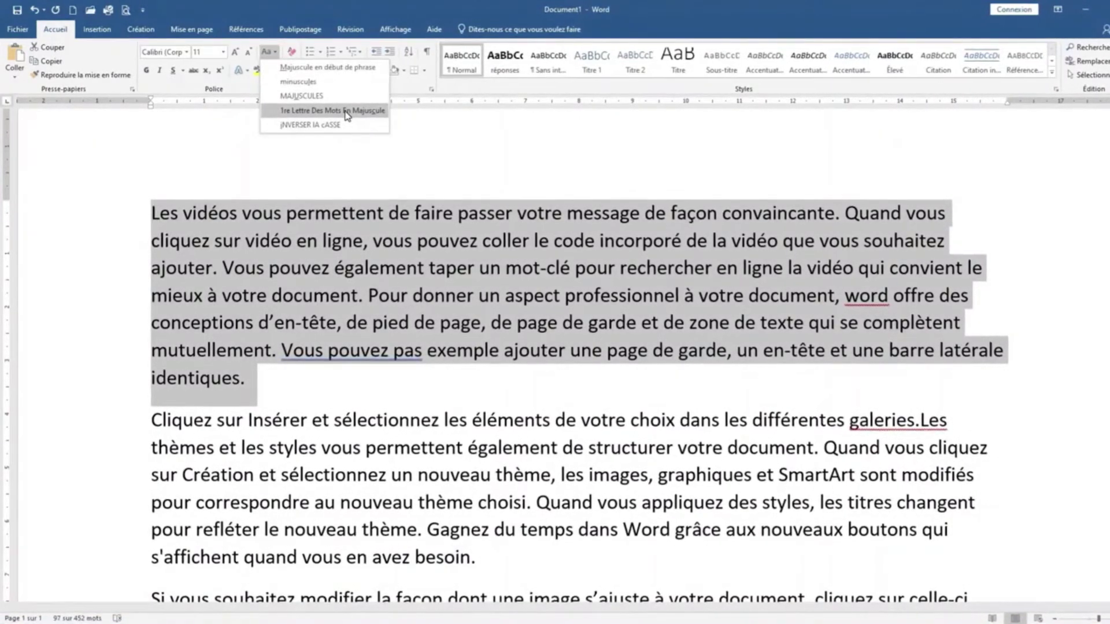
pyautogui.click(346, 114)
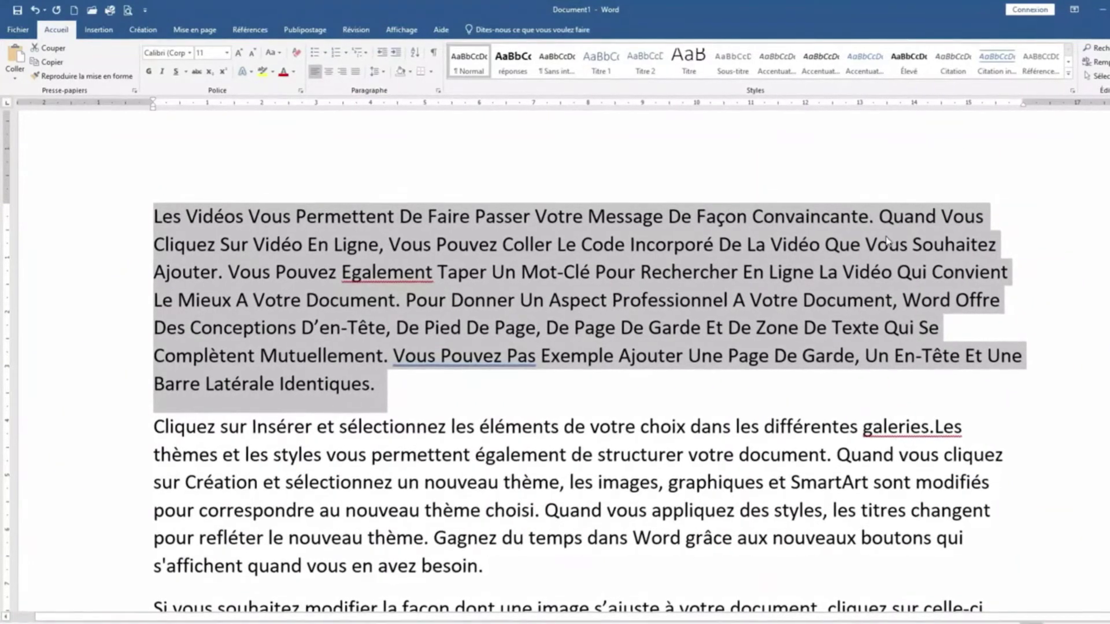
# - Change the selected first paragraph's case to "MAJUSCULES"
pyautogui.click(280, 56)
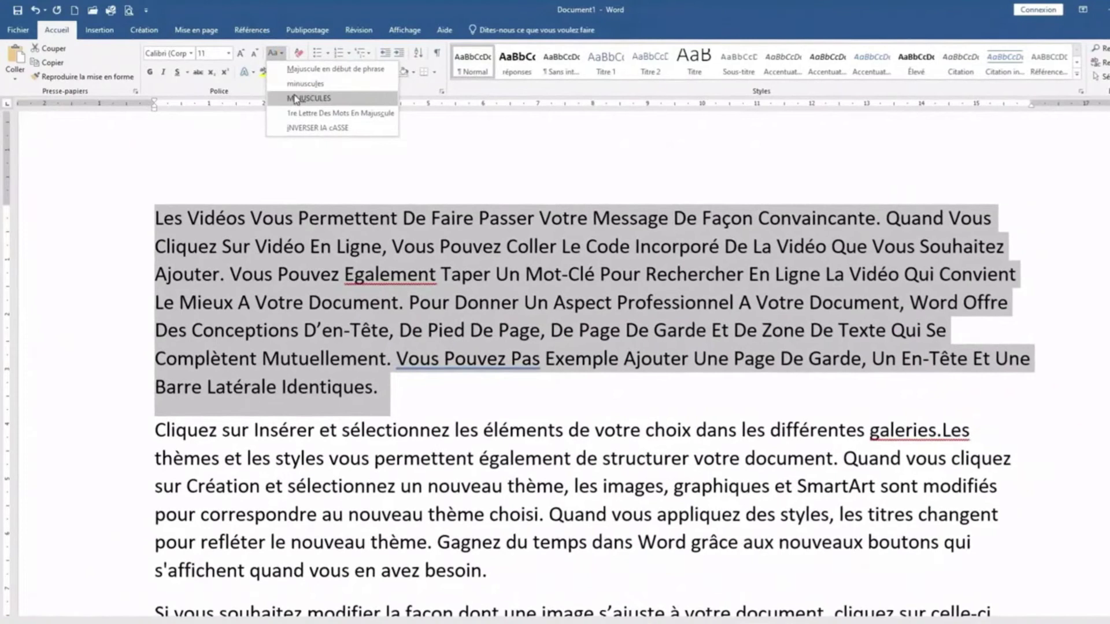
pyautogui.click(296, 100)
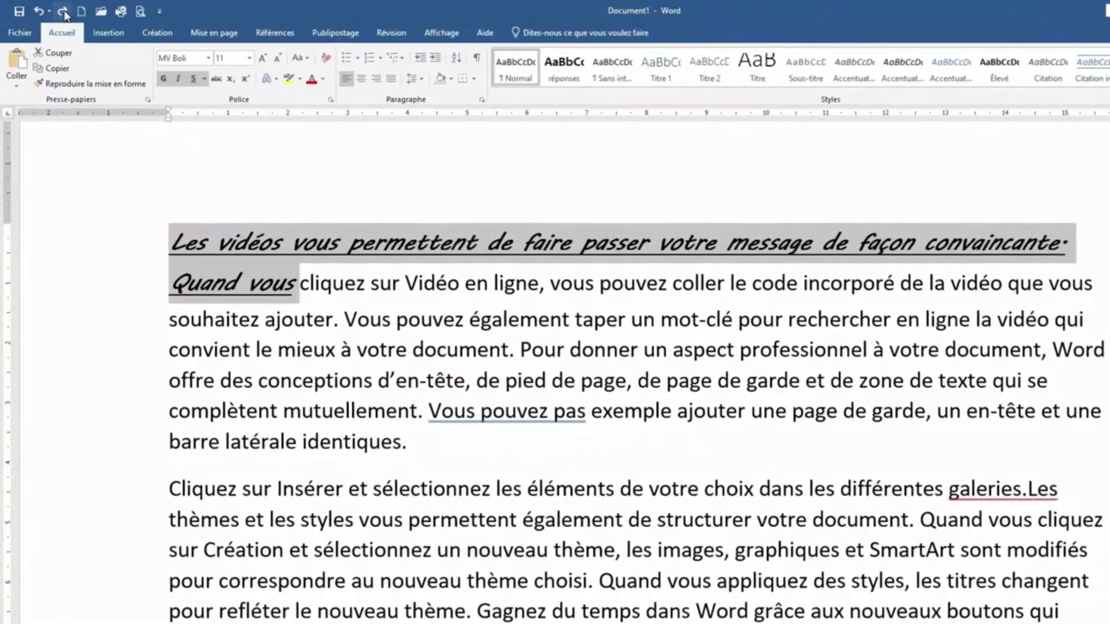
# - Redo the last undone change, and undo the deletion of the first line's text
pyautogui.click(64, 11)
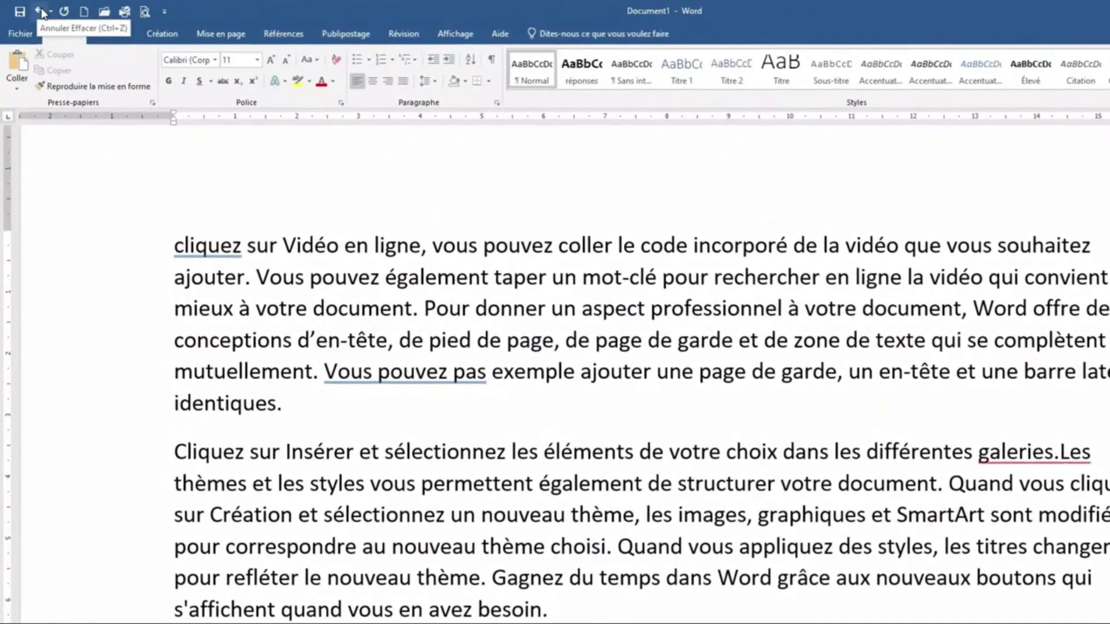
pyautogui.click(42, 12)
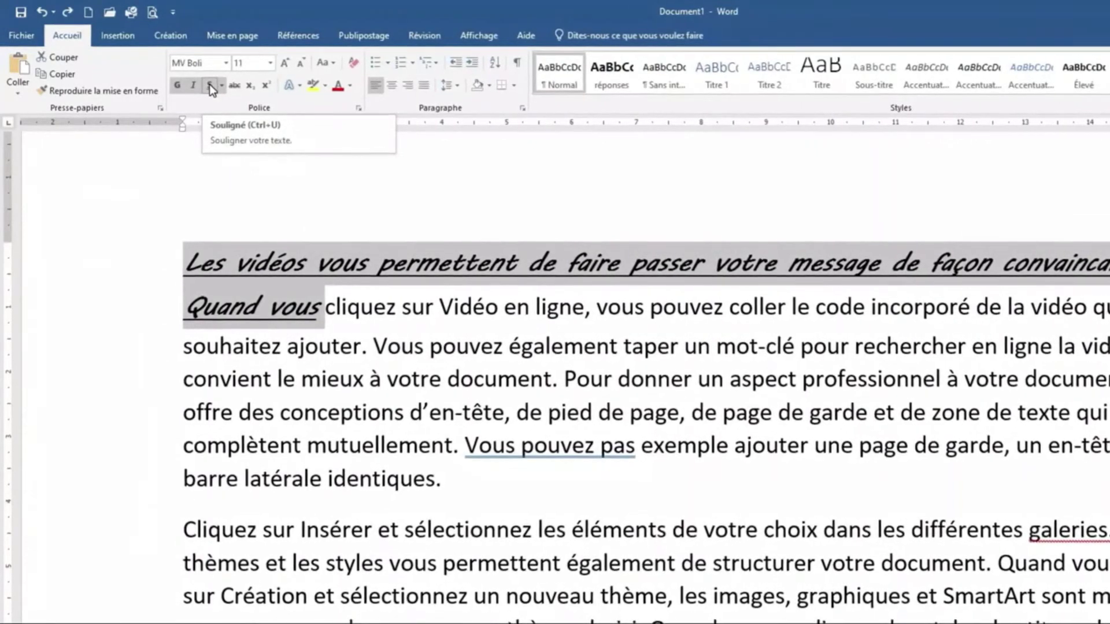
# - Remove underline, italic and bold from the selected first line, toggling bold on and off to compare
pyautogui.click(211, 87)
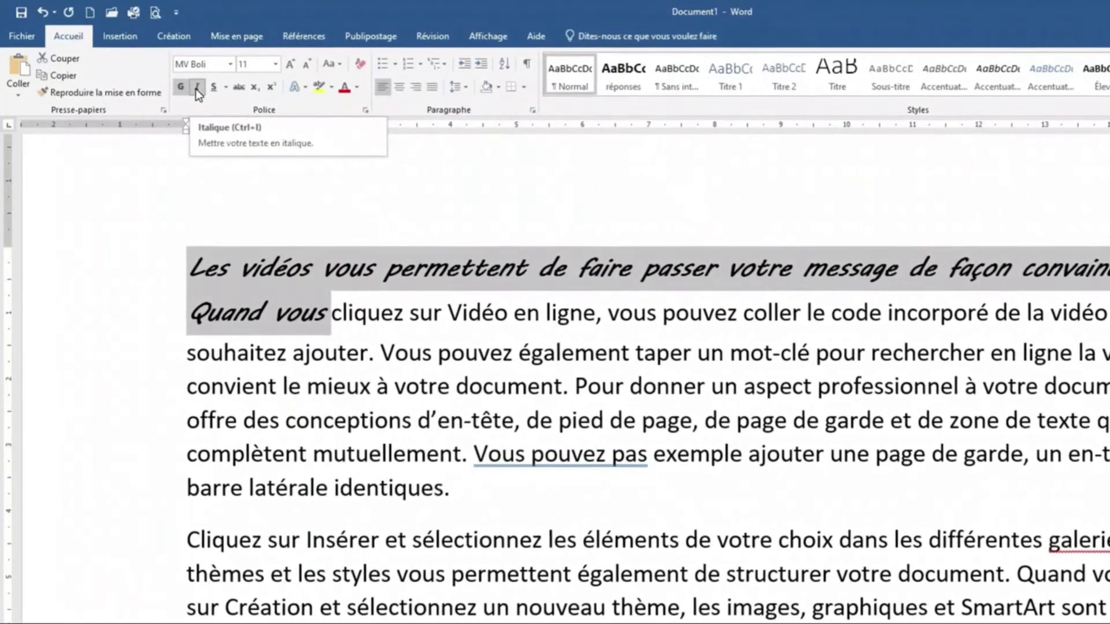
pyautogui.click(196, 89)
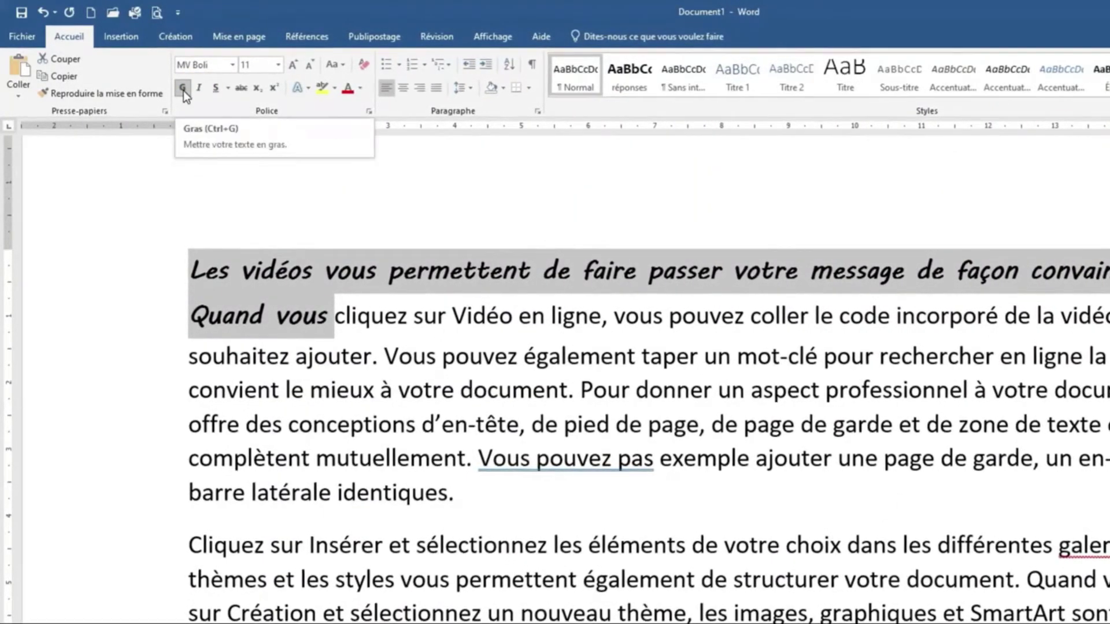
pyautogui.click(184, 91)
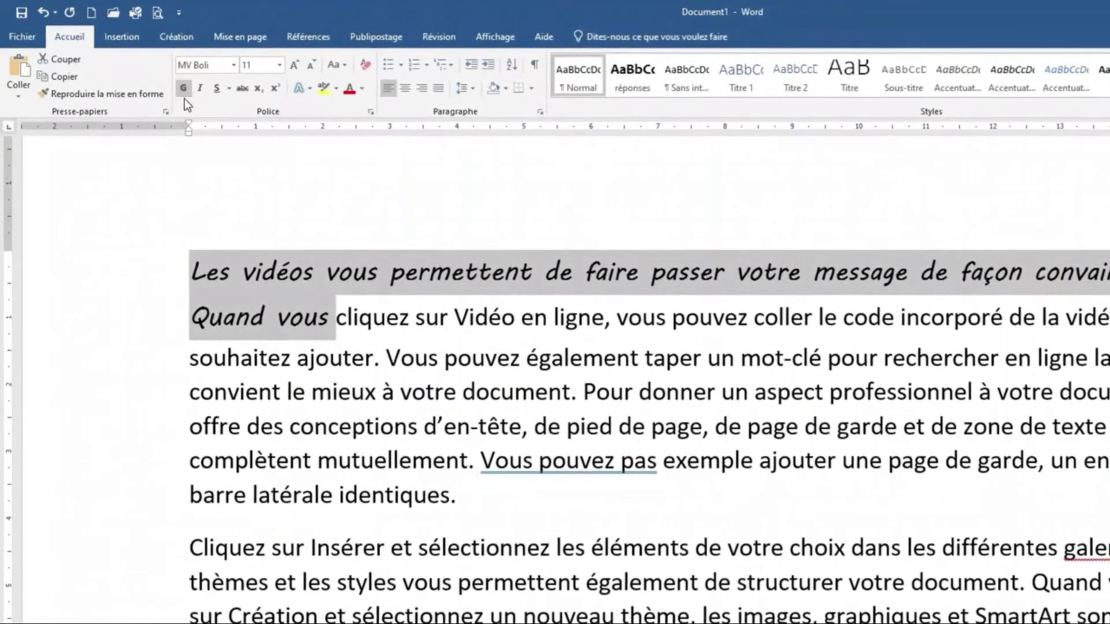
pyautogui.click(185, 89)
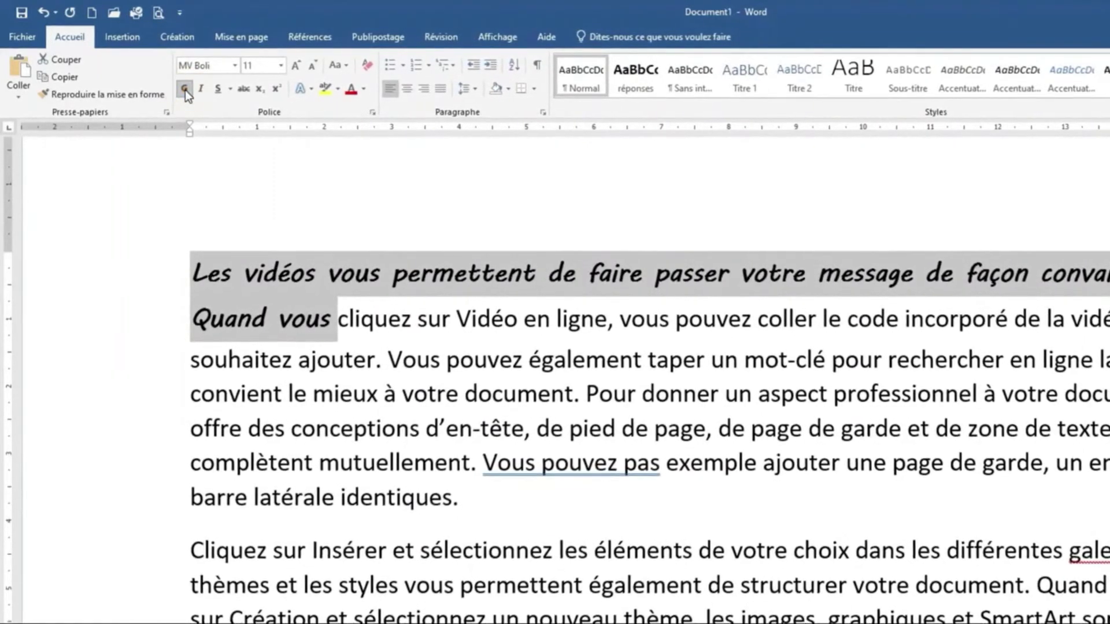
pyautogui.click(185, 89)
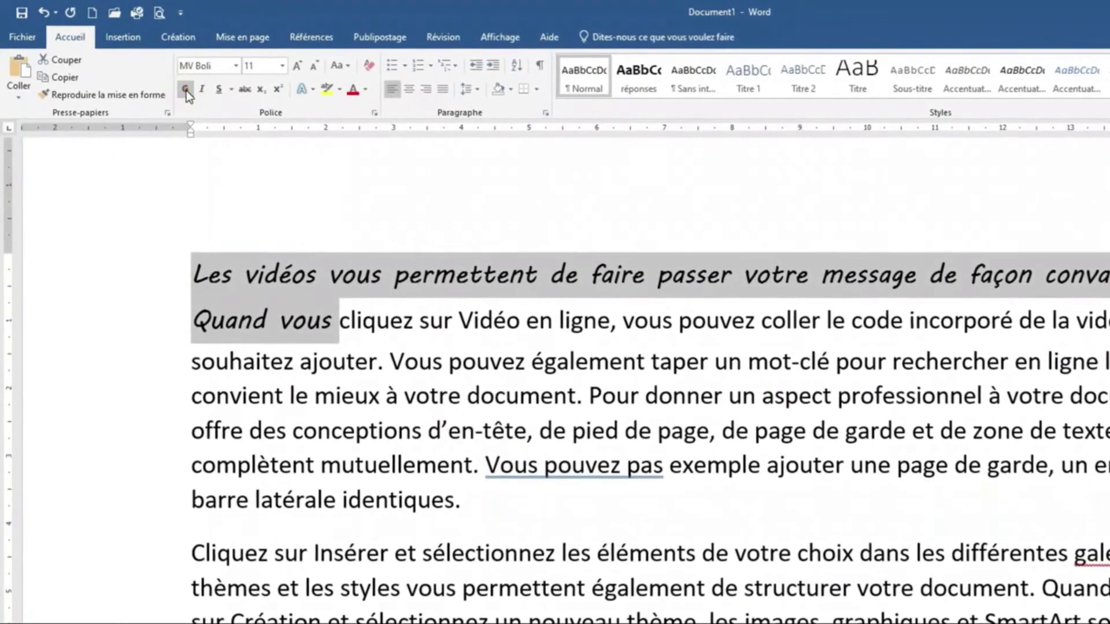
pyautogui.click(186, 90)
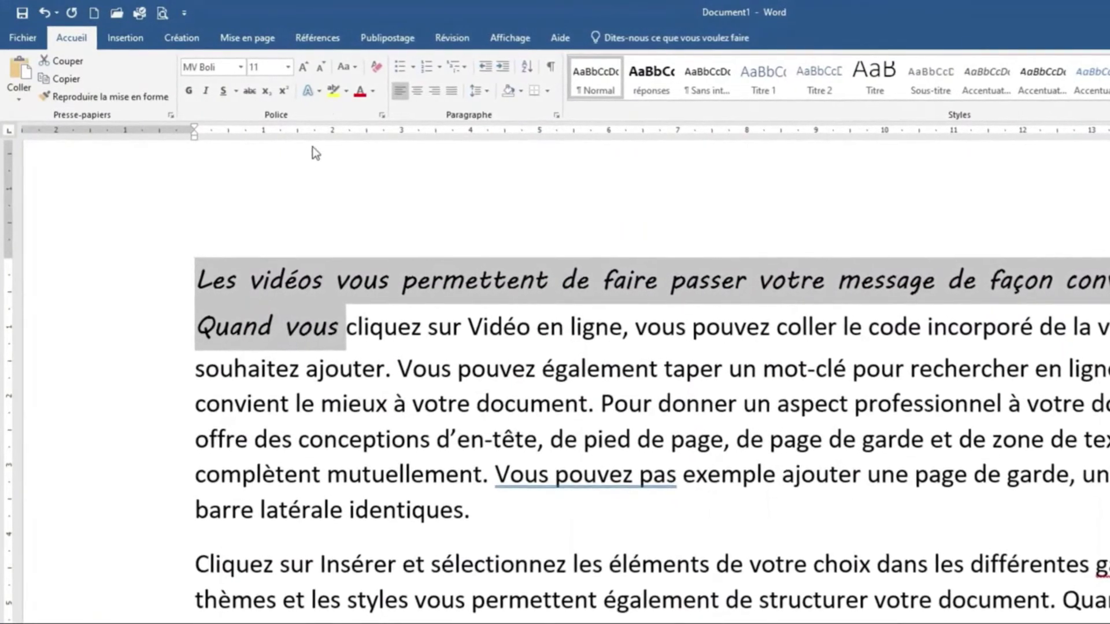
# - Select the first line of the second paragraph and give it a dark orange theme font colour
pyautogui.click(374, 91)
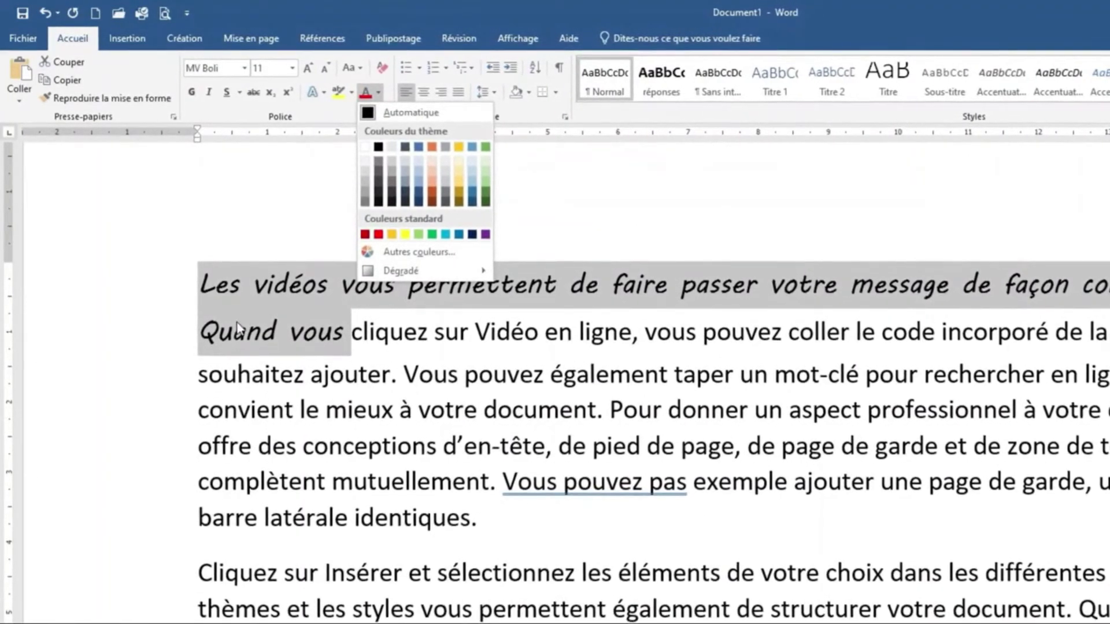
pyautogui.click(239, 323)
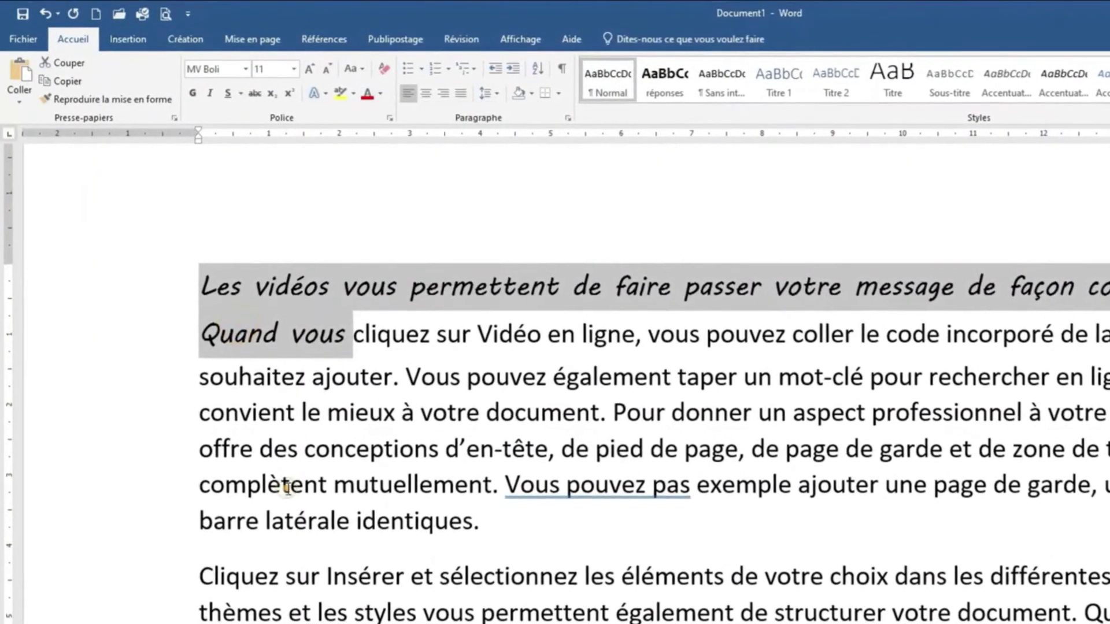
pyautogui.click(216, 510)
pyautogui.scroll(-2, 215, 537)
pyautogui.click(137, 324)
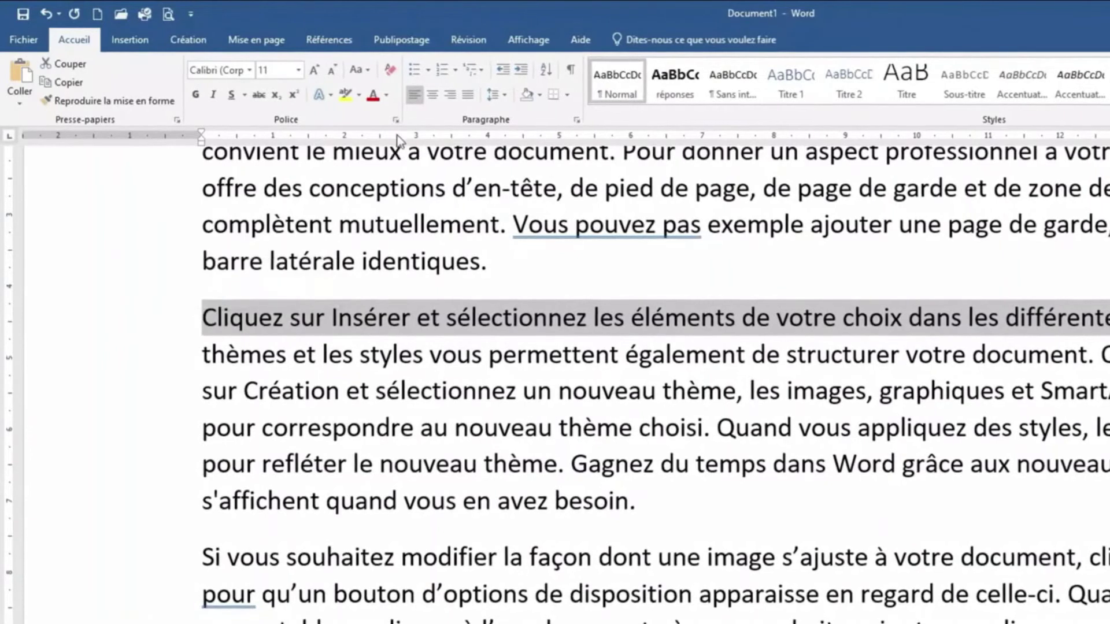
pyautogui.click(386, 96)
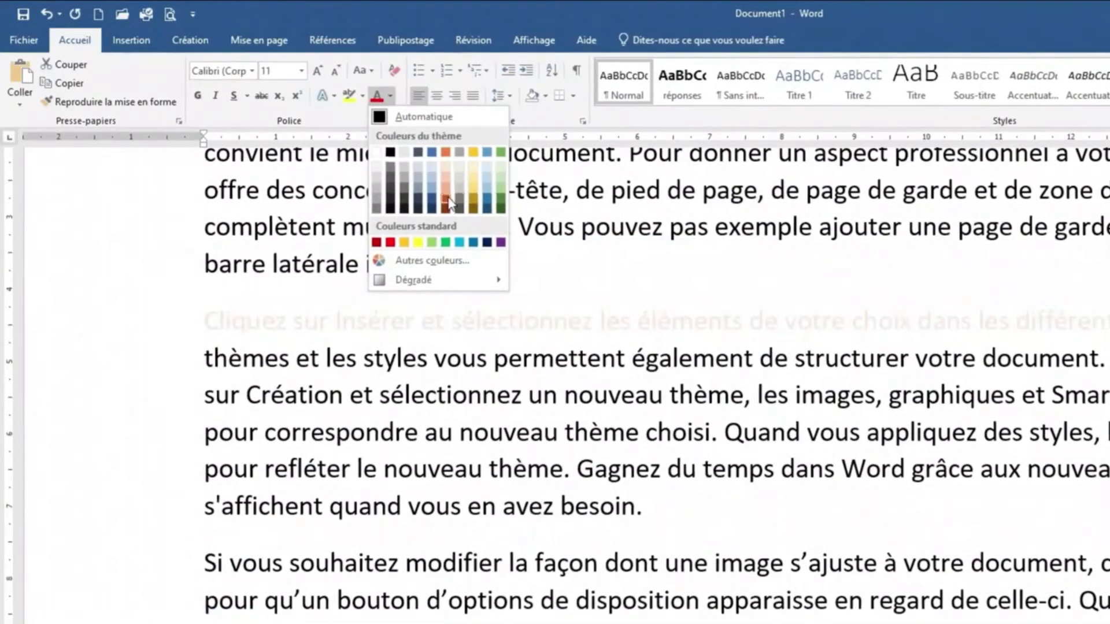
pyautogui.click(448, 204)
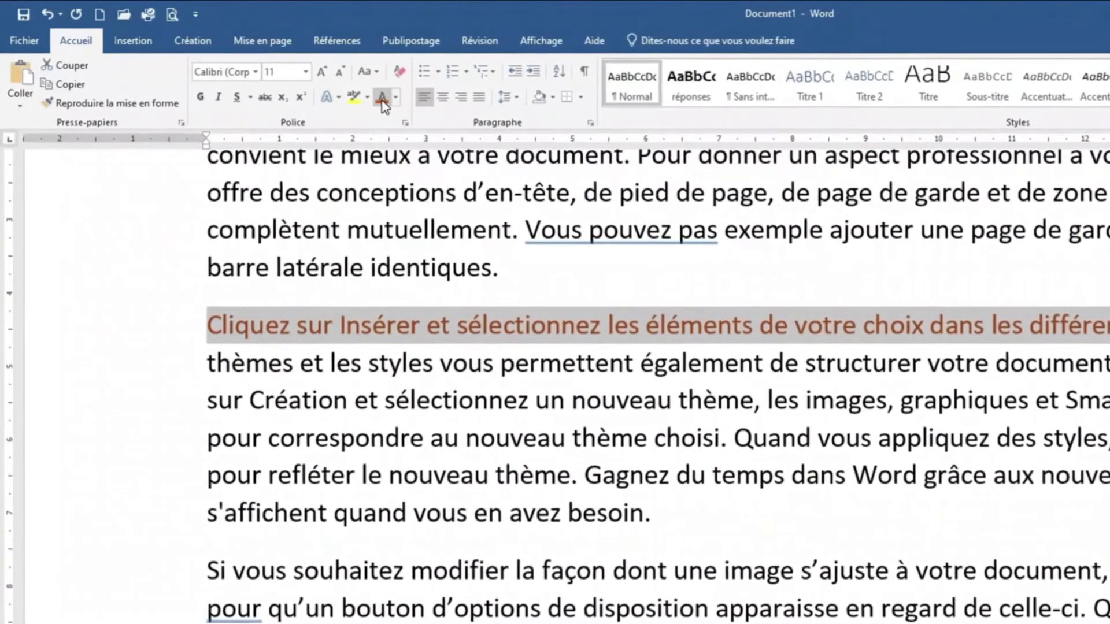
# - Change the selected line's font colour to standard blue, and after that to standard red
pyautogui.click(396, 98)
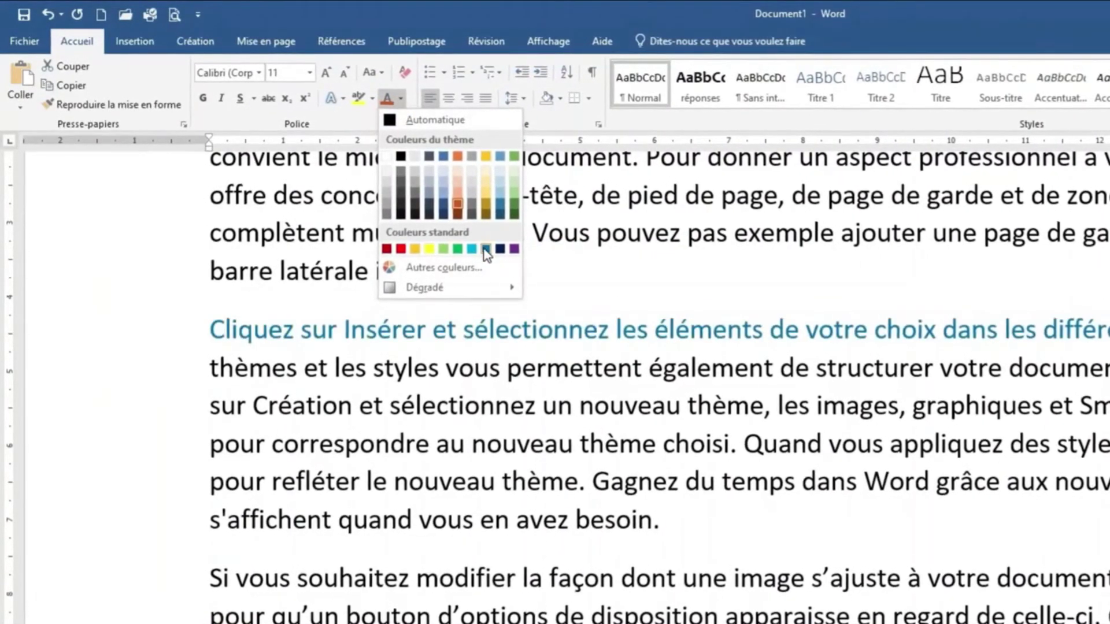
pyautogui.click(487, 250)
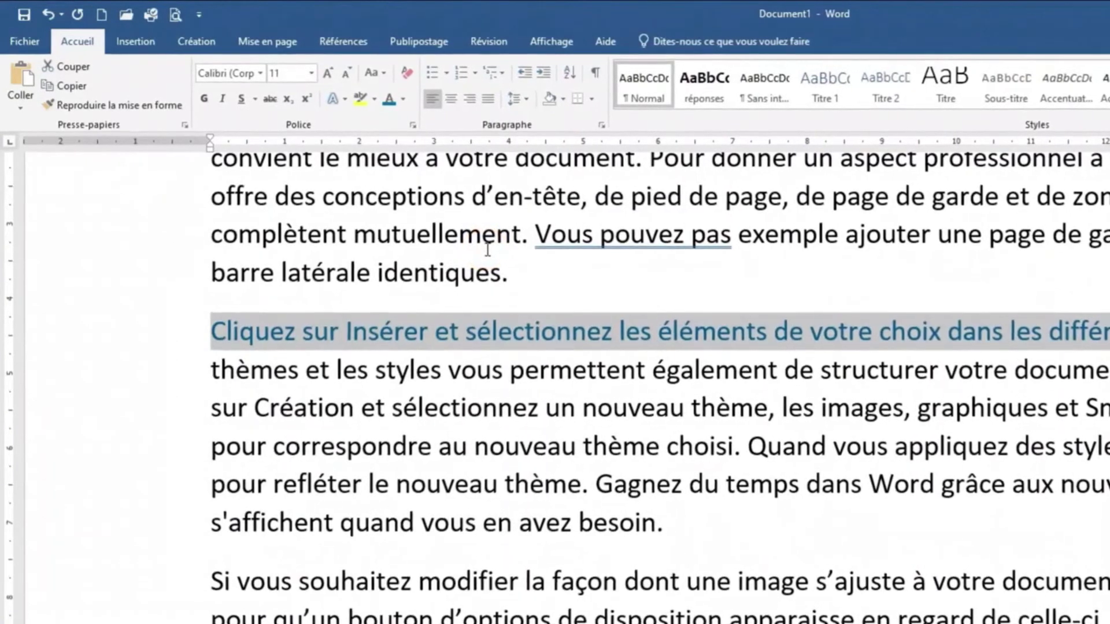
pyautogui.click(404, 99)
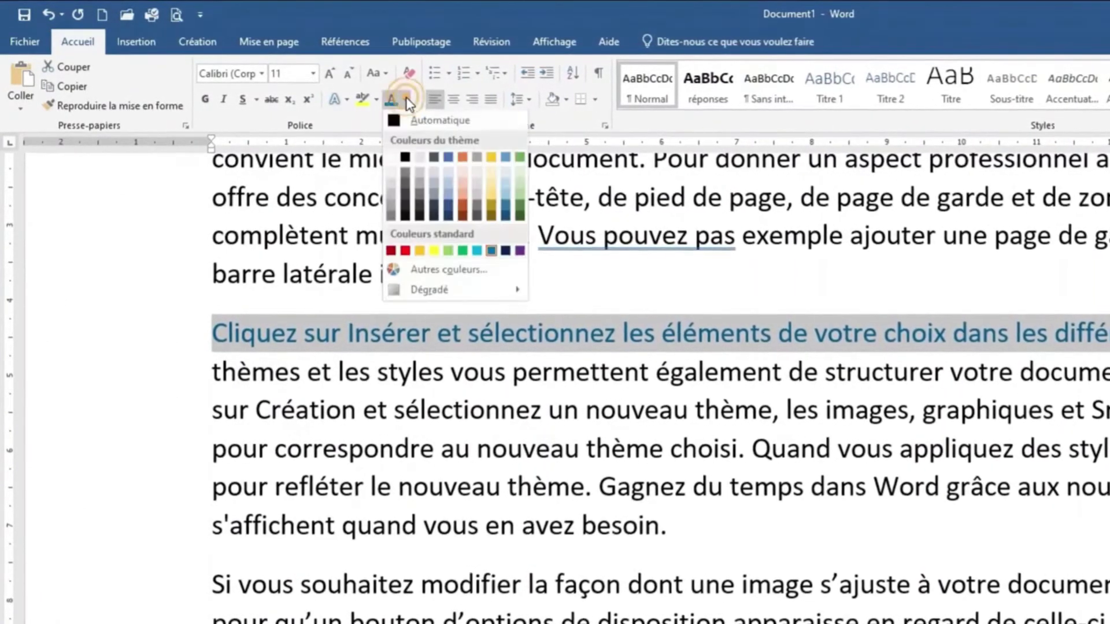
pyautogui.click(407, 254)
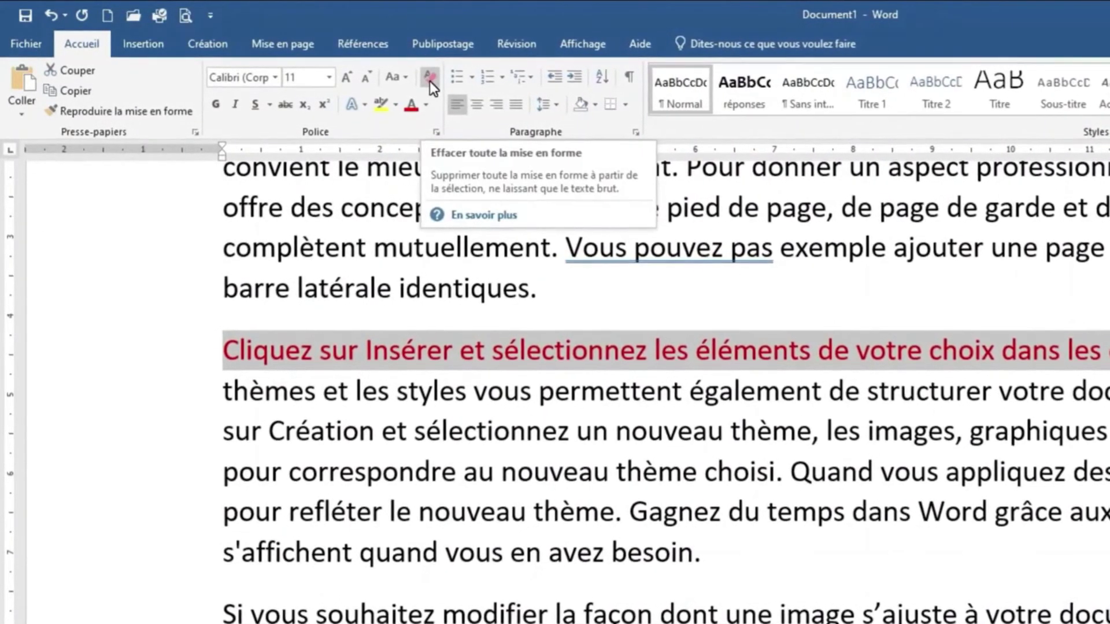
# - Clear all formatting from the first line of the second paragraph, and try selecting the whole paragraph and the single line
pyautogui.click(432, 81)
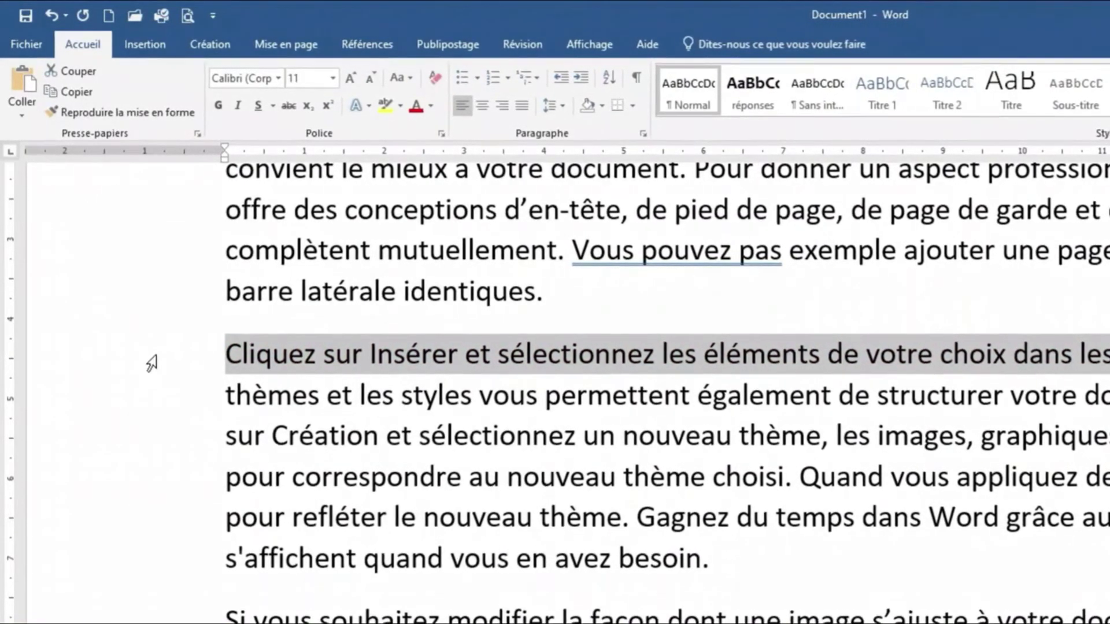
pyautogui.doubleClick(151, 363)
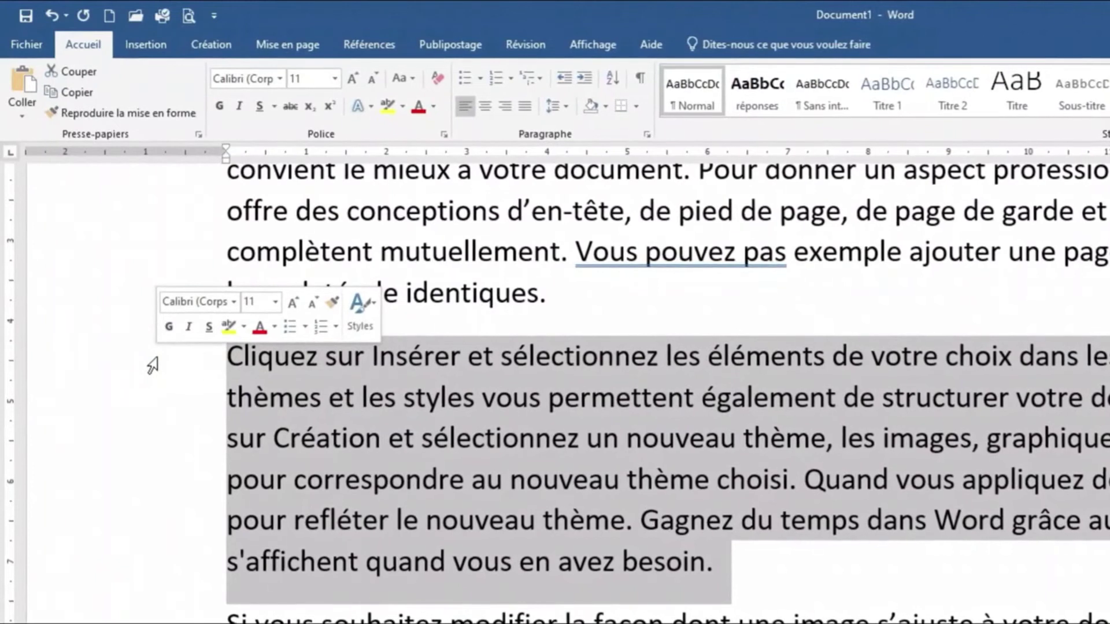
pyautogui.click(153, 362)
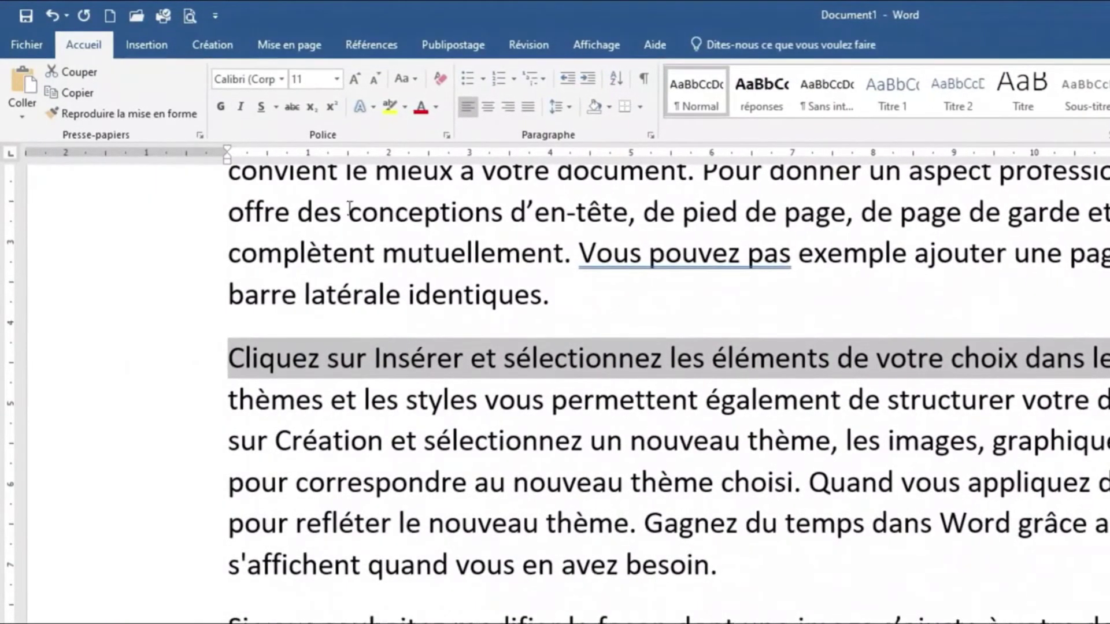
# - Strike through the word "éléments" in the second paragraph and remove the strikethrough again
pyautogui.click(752, 354)
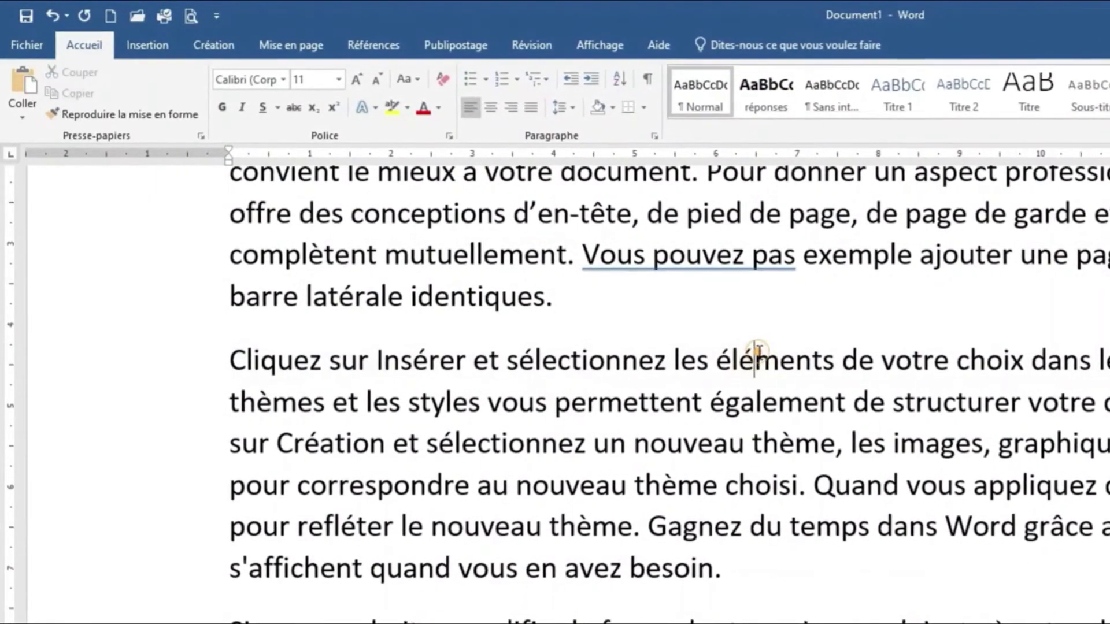
pyautogui.doubleClick(758, 352)
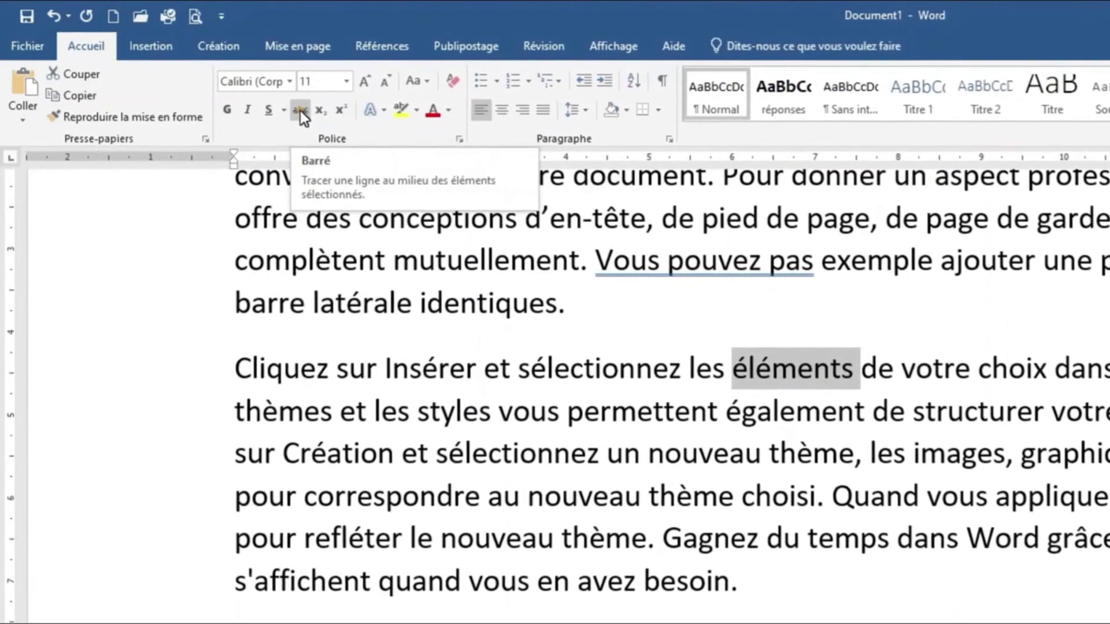
pyautogui.click(300, 110)
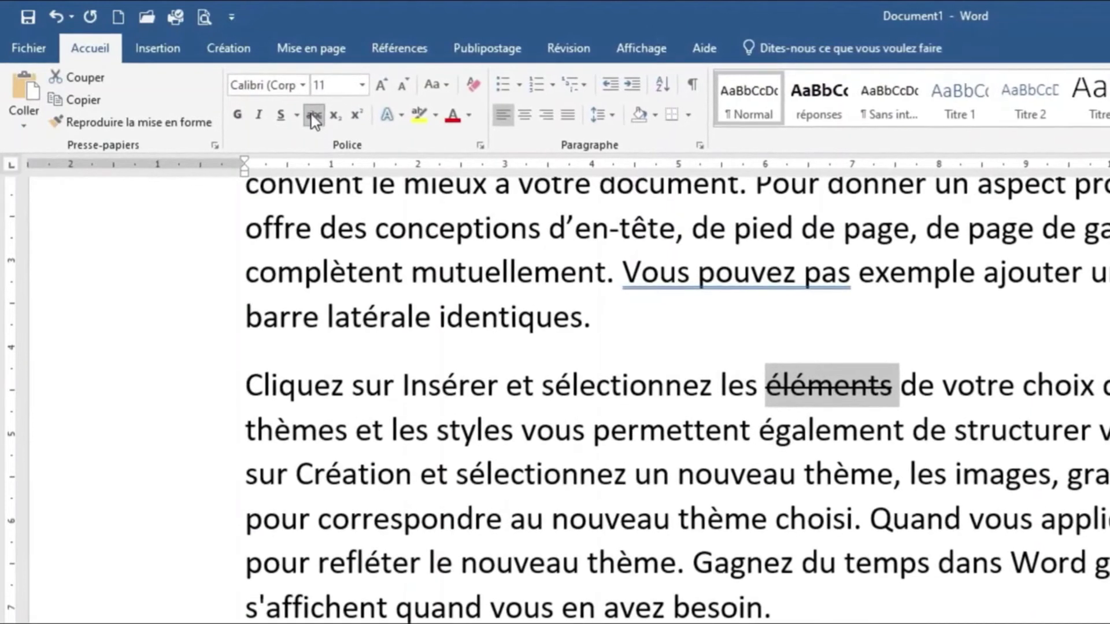
pyautogui.click(313, 116)
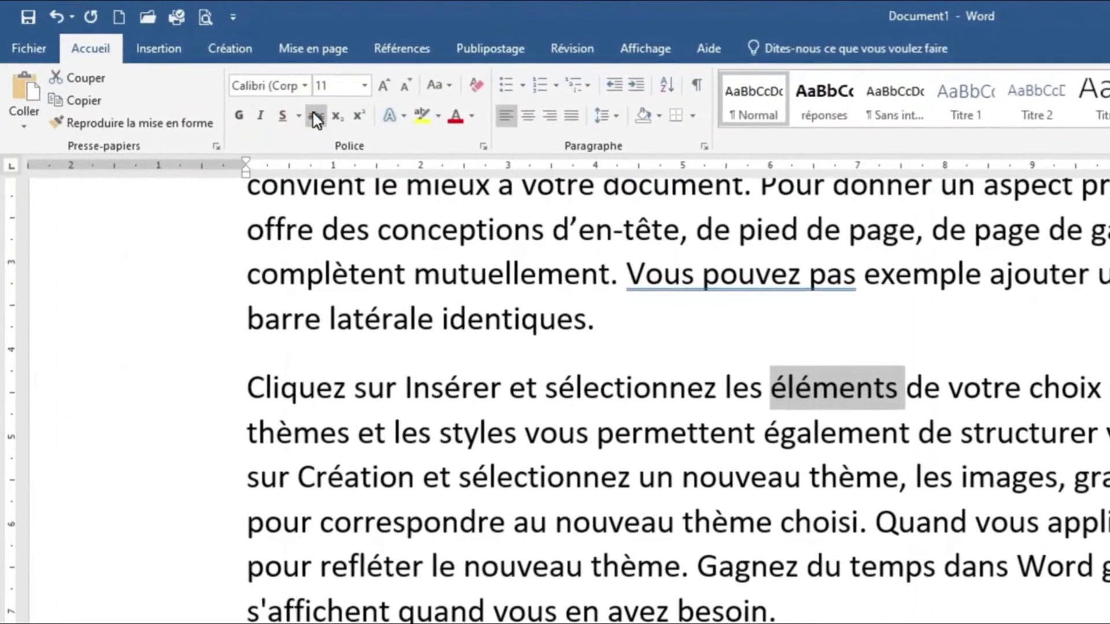
# - Add the text "200 m2" at the end of the second paragraph
pyautogui.click(891, 388)
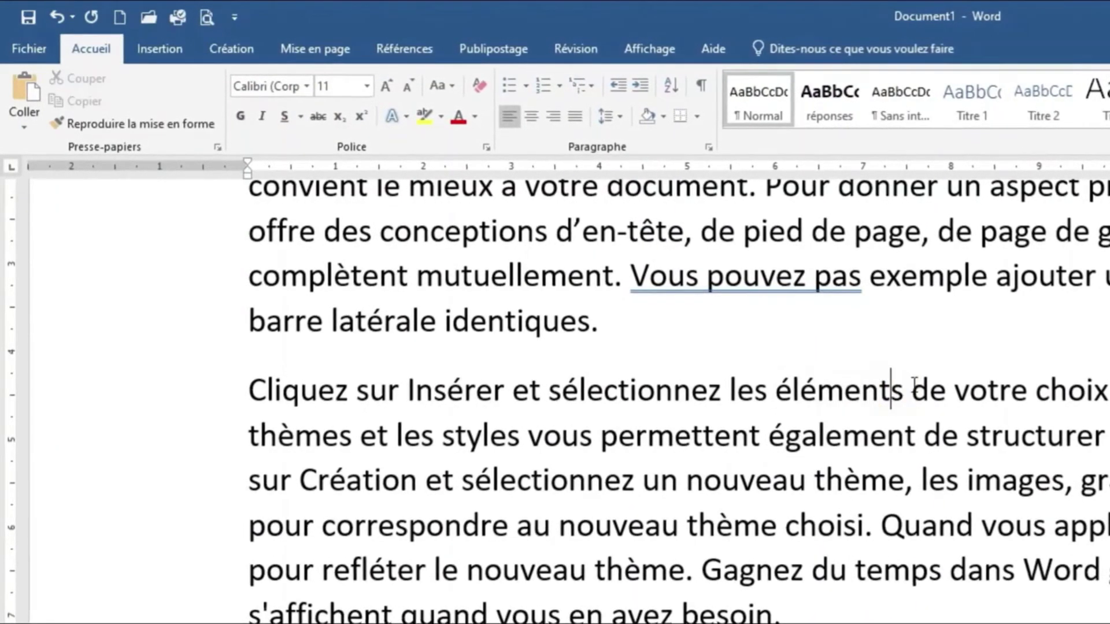
pyautogui.click(788, 612)
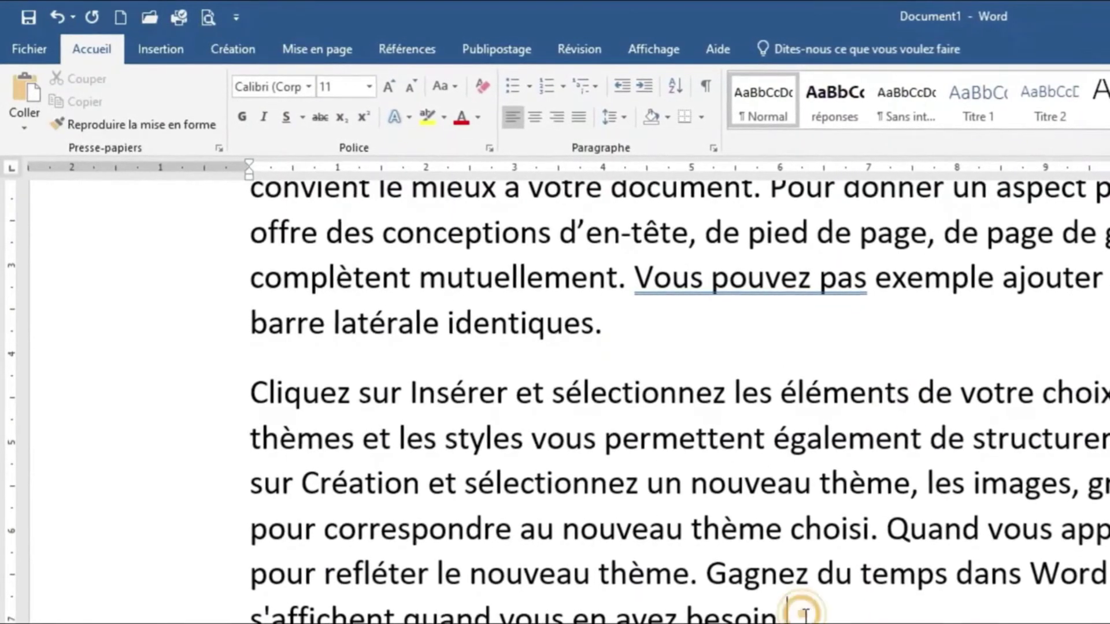
pyautogui.write('200 a')
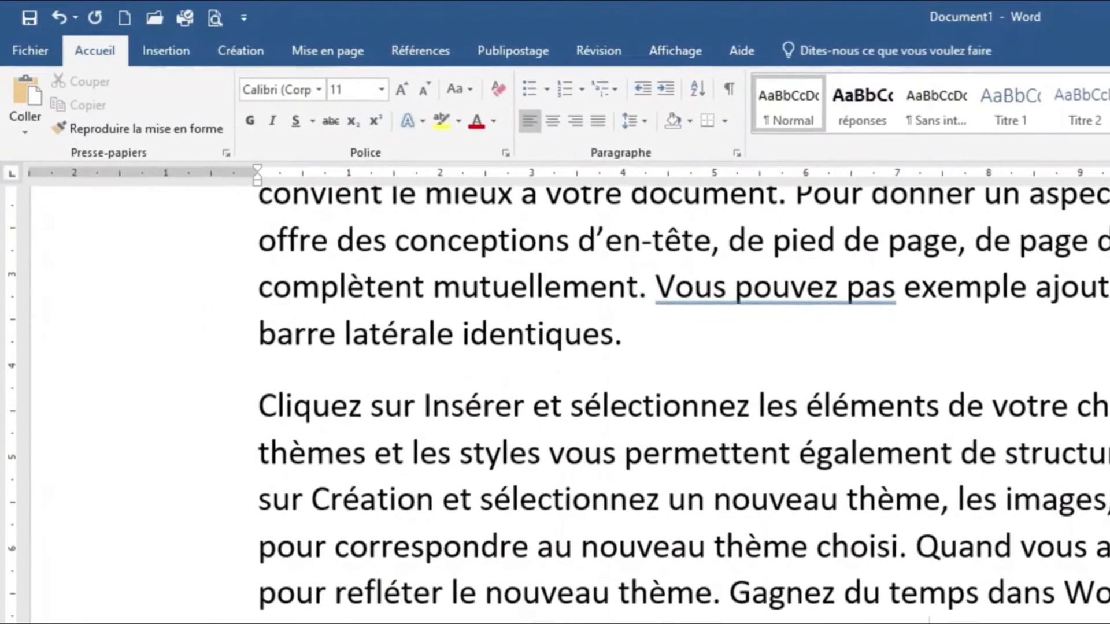
# - Format the 2 of "200 m2" as superscript after trying subscript on it, and deselect it
pyautogui.doubleClick(1012, 622)
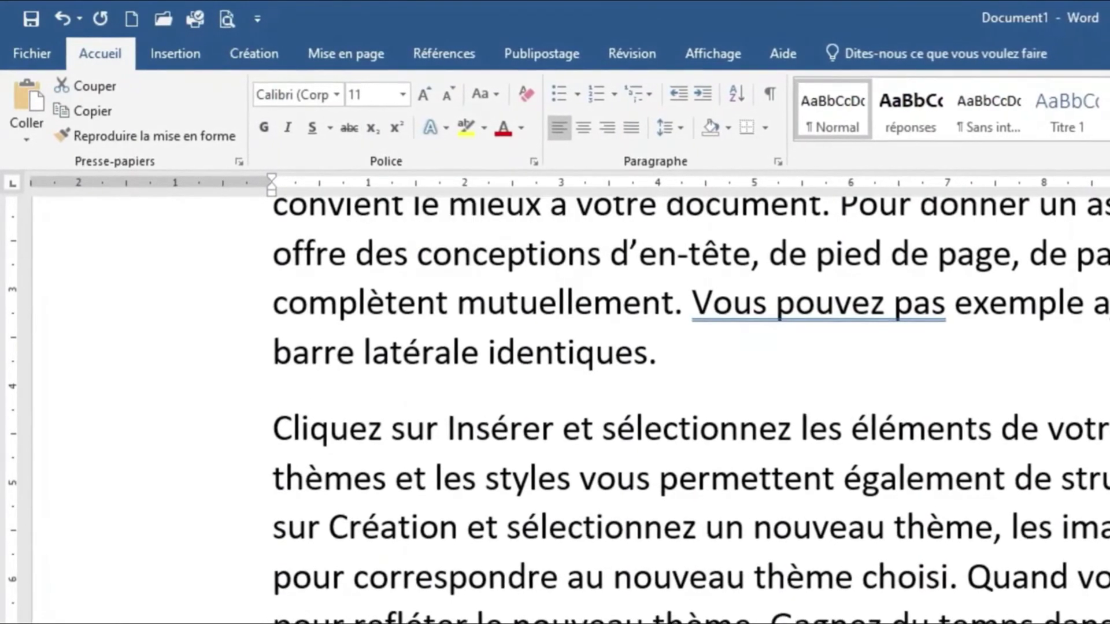
pyautogui.click(376, 127)
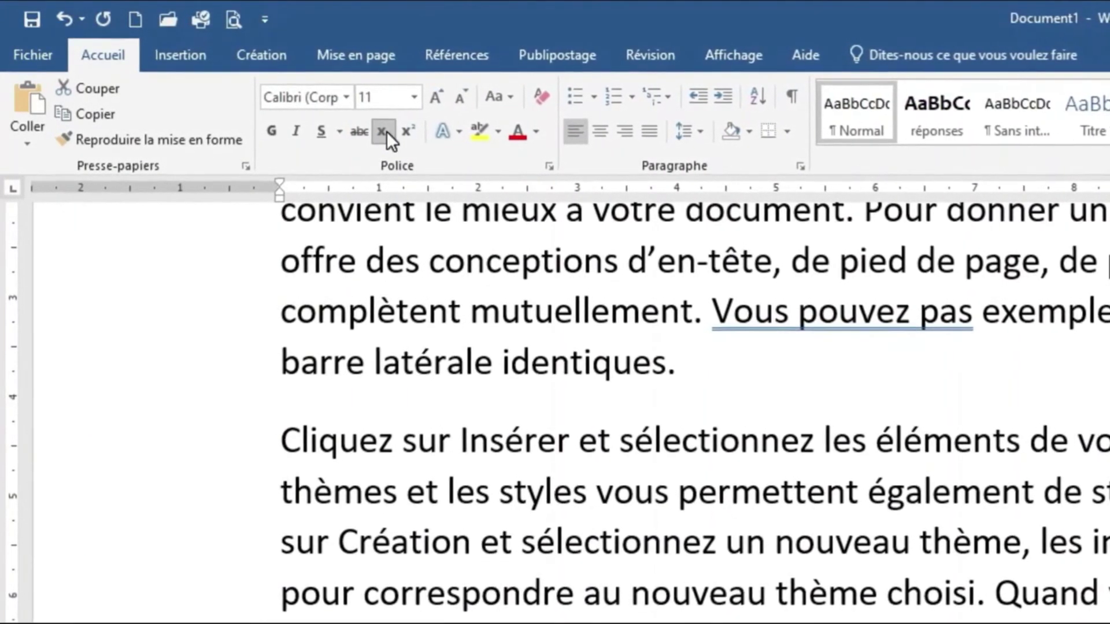
pyautogui.click(388, 132)
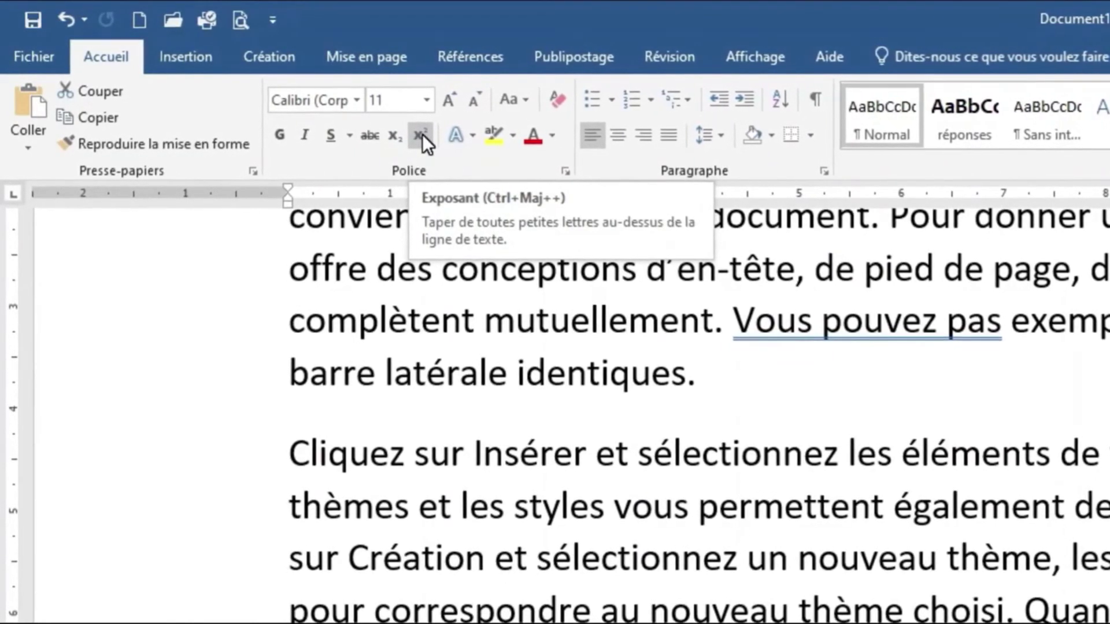
pyautogui.click(424, 134)
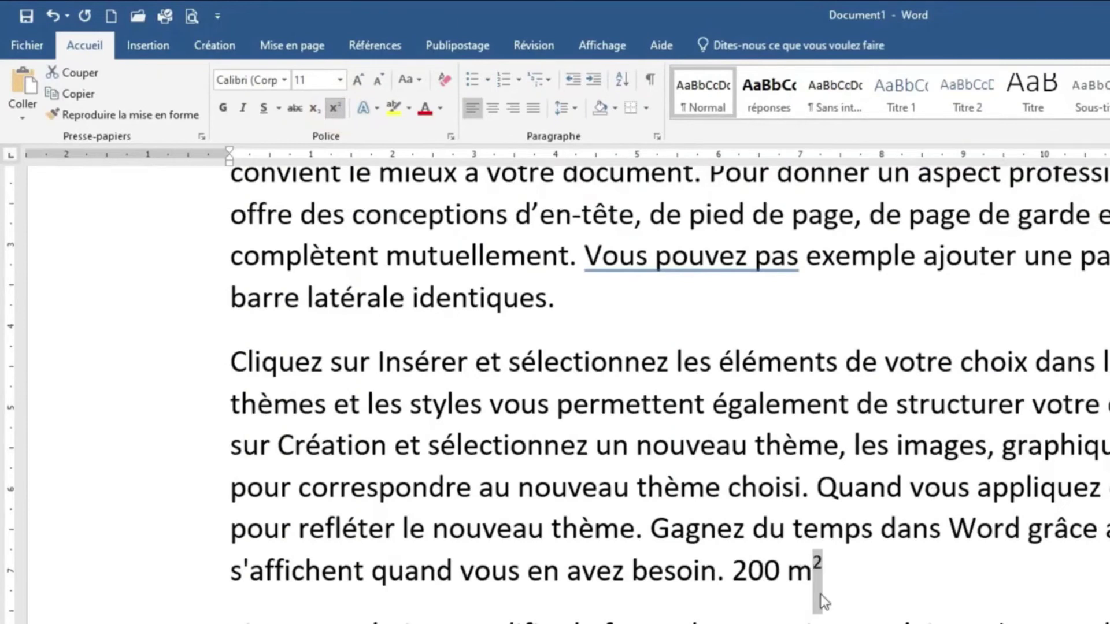
pyautogui.click(340, 108)
pyautogui.click(340, 108)
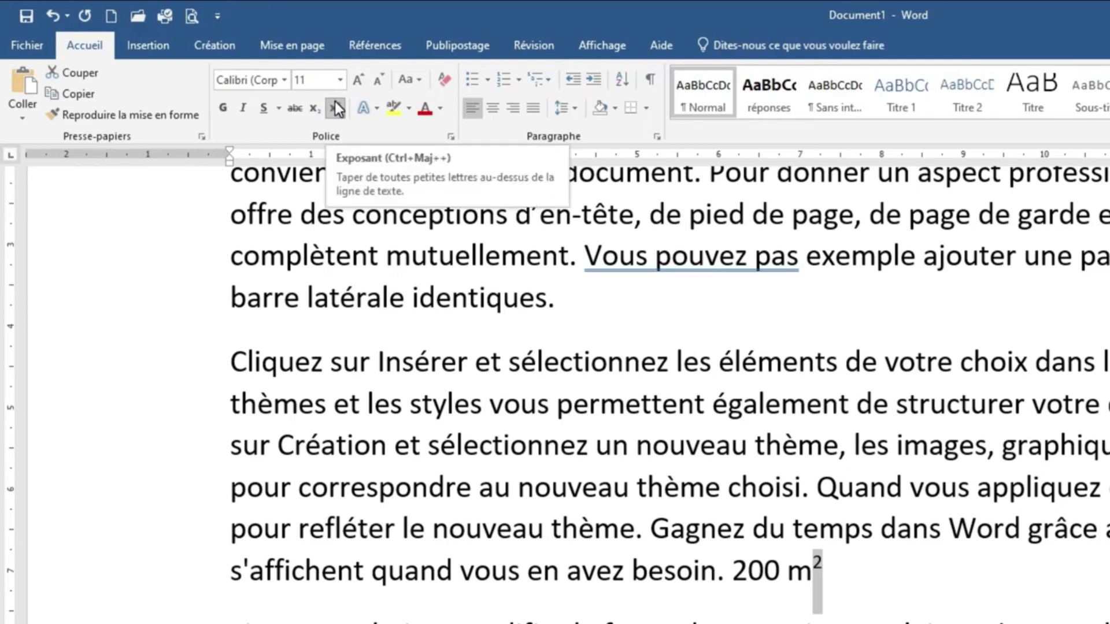
pyautogui.click(936, 599)
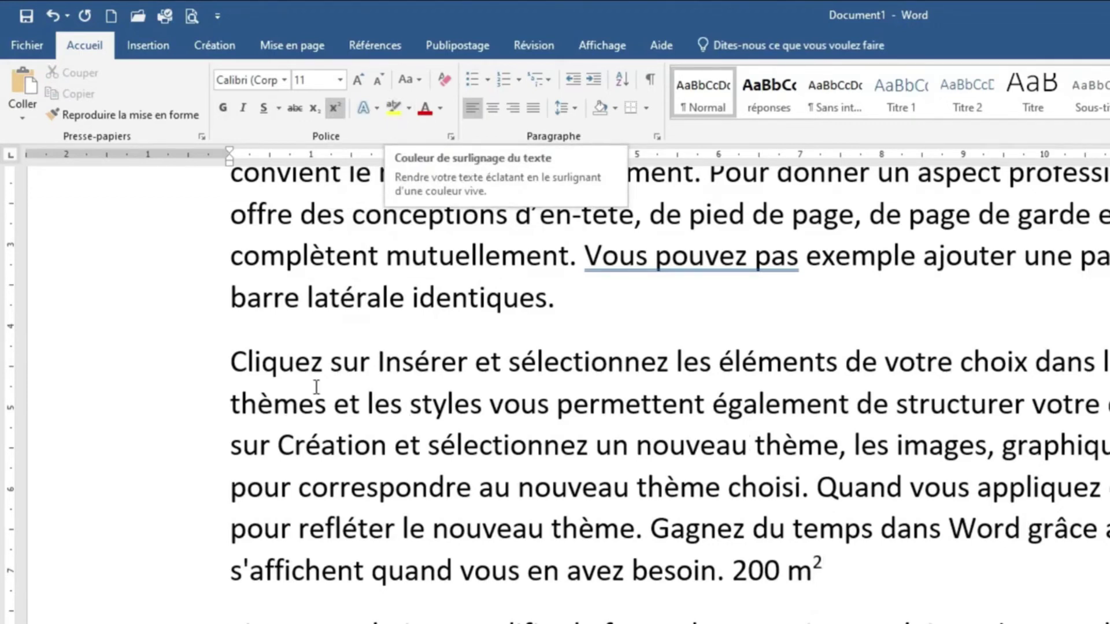
# - Highlight the word "éléments" in the second paragraph in yellow, and remove the highlighting again
pyautogui.doubleClick(793, 359)
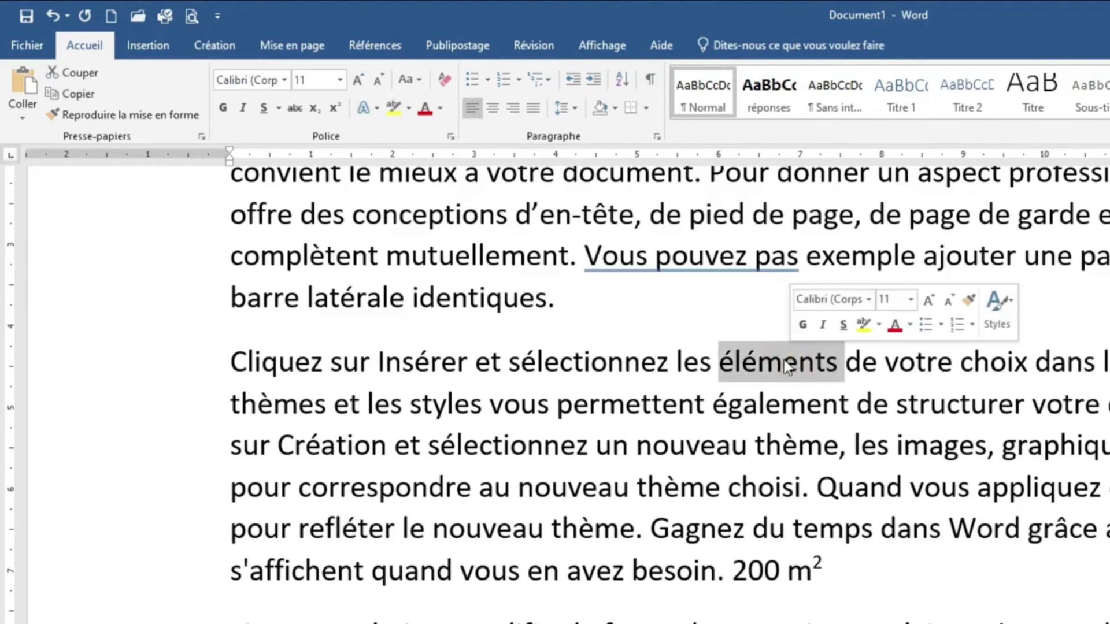
pyautogui.click(393, 113)
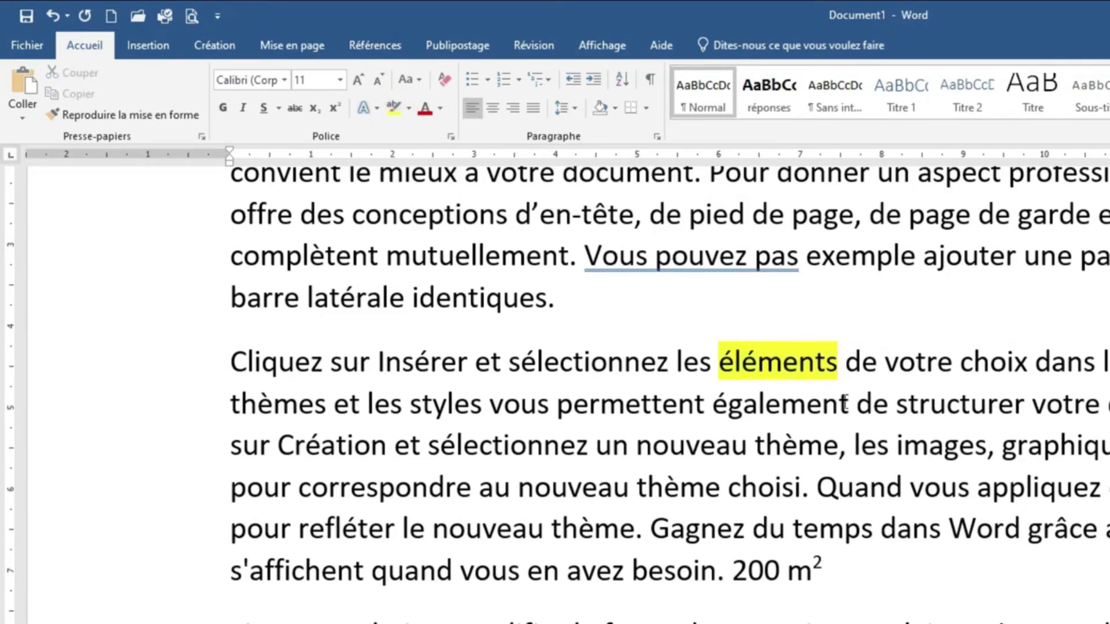
pyautogui.doubleClick(780, 359)
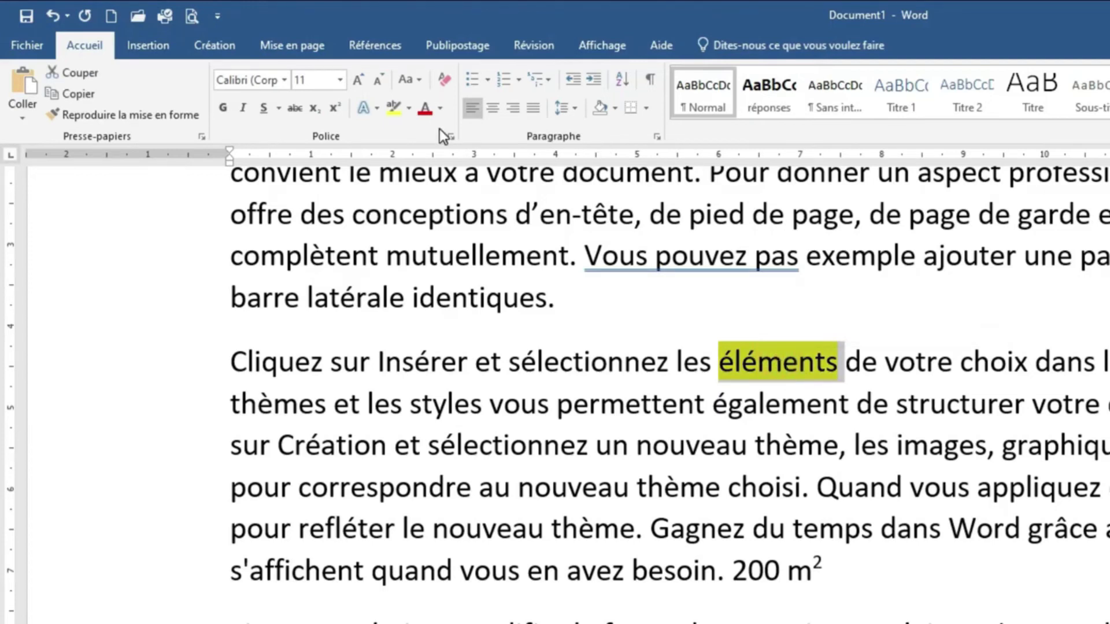
pyautogui.click(410, 112)
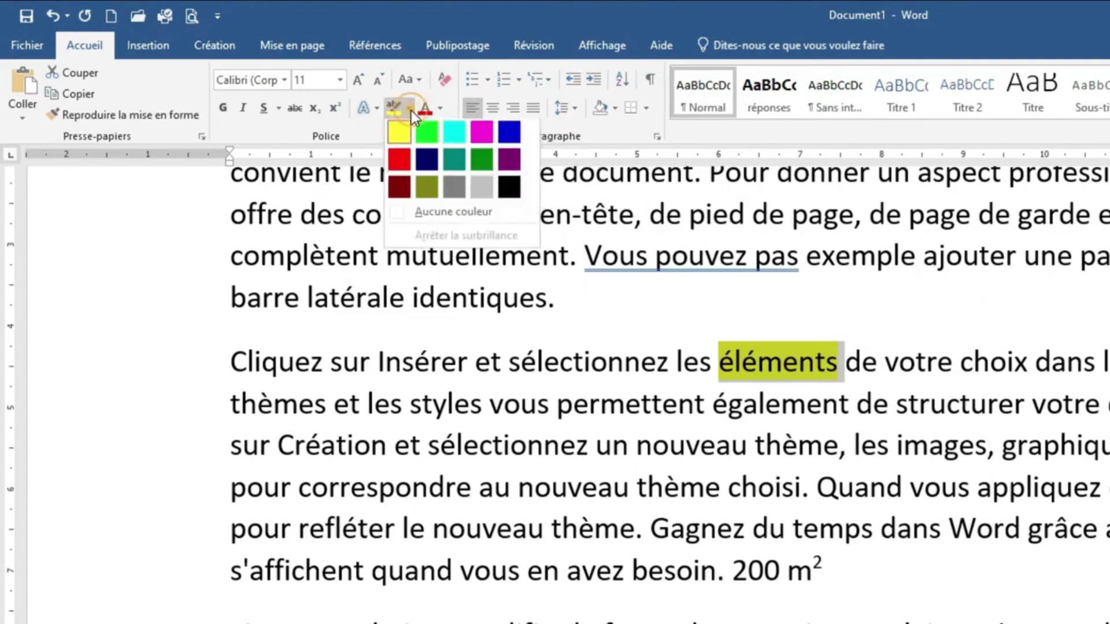
pyautogui.click(417, 213)
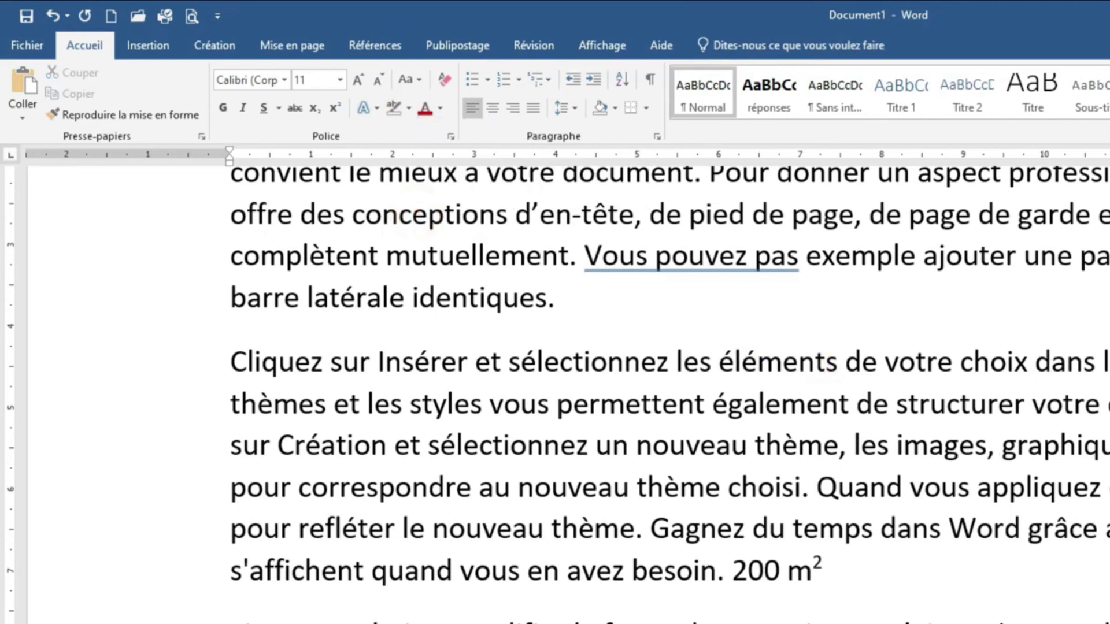
pyautogui.click(1039, 582)
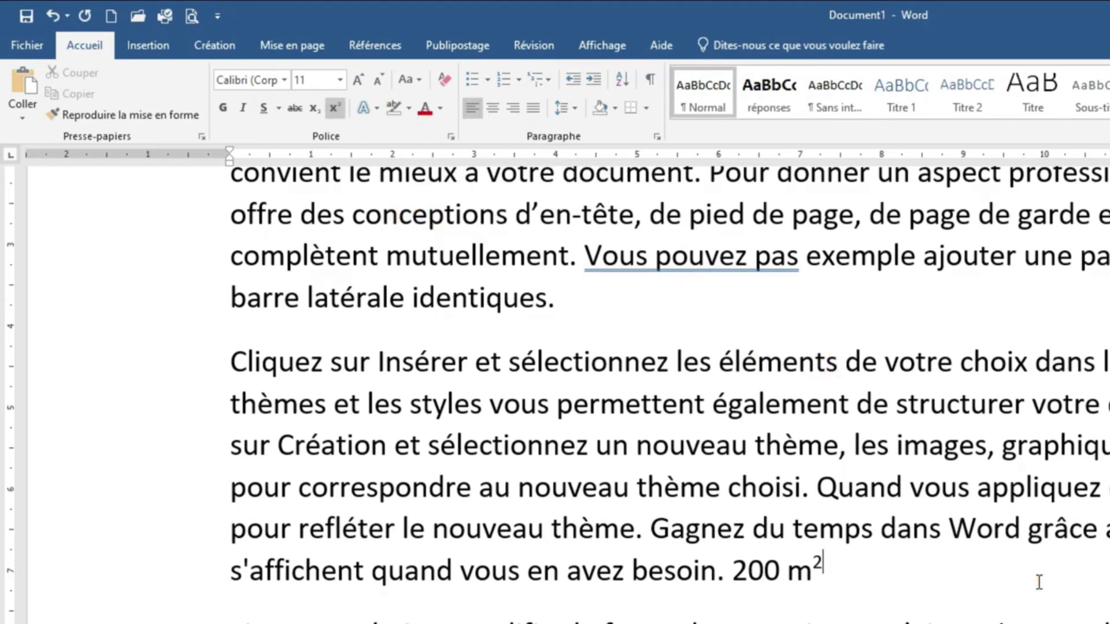